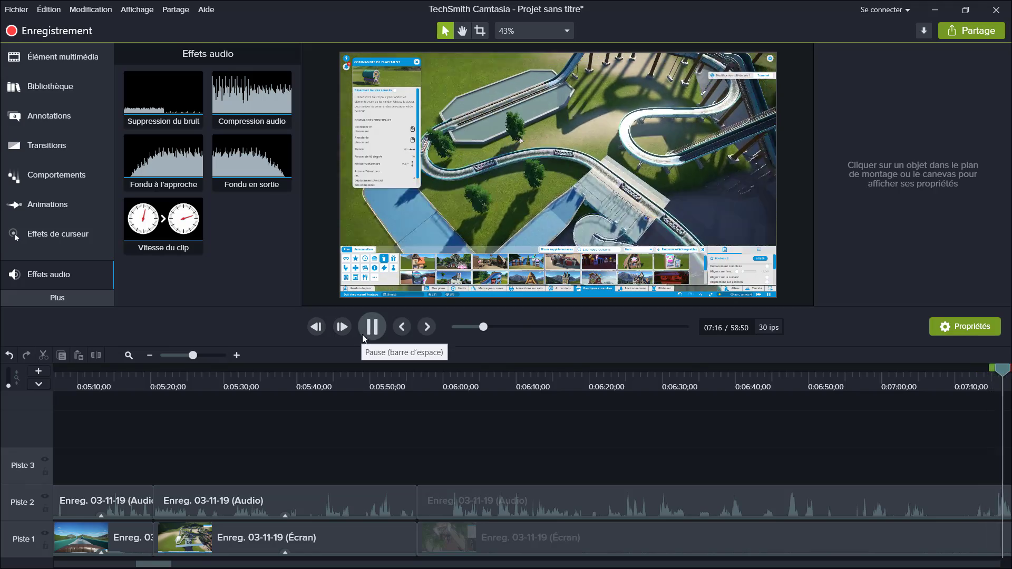
Delete the audio and screen segment ending at 7:15;21 and move the remaining recording back to close the gap.
{"action": "left_click", "coordinate": [363, 335]}
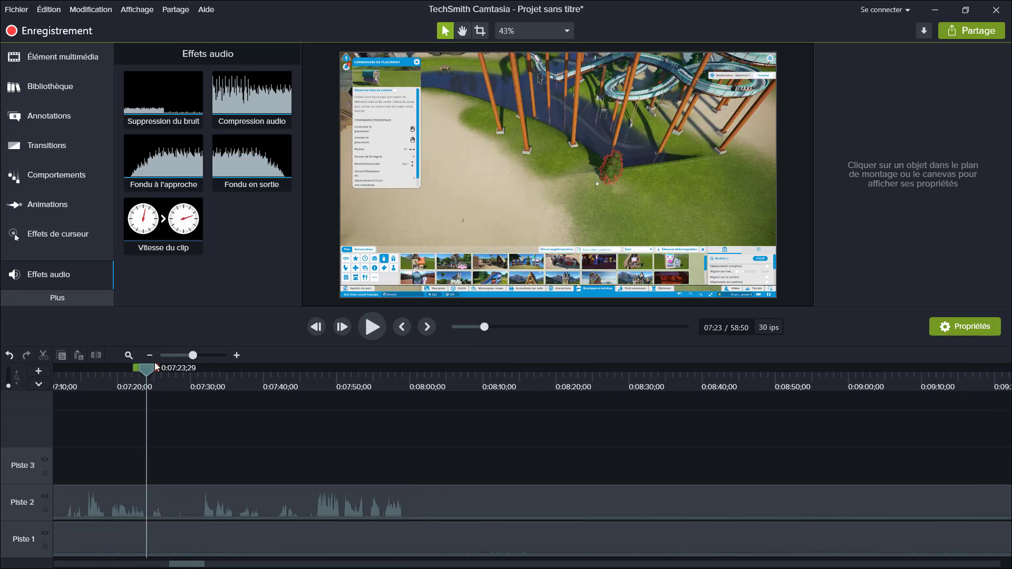
{"action": "left_click", "coordinate": [86, 372]}
{"action": "left_click", "coordinate": [89, 533]}
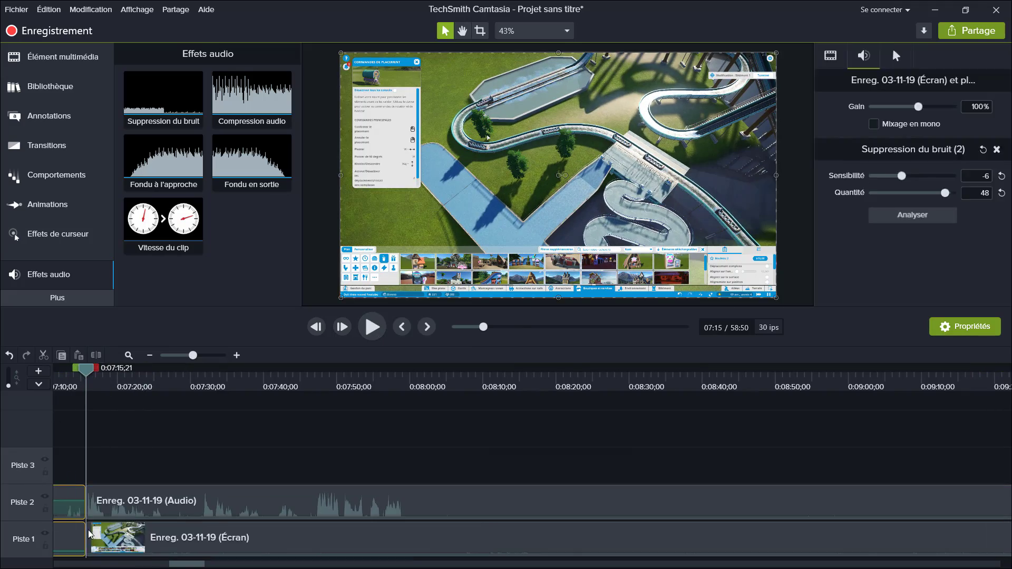
{"action": "key", "text": "Delete"}
{"action": "scroll", "coordinate": [211, 432], "scroll_direction": "down", "scroll_amount": 5}
{"action": "left_click_drag", "start_coordinate": [240, 505], "coordinate": [192, 506]}
Split the audio and screen clips at the start and end of the next long building passage.
{"action": "left_click_drag", "start_coordinate": [106, 372], "coordinate": [283, 430]}
{"action": "left_click", "coordinate": [373, 328]}
{"action": "left_click_drag", "start_coordinate": [181, 356], "coordinate": [188, 356]}
{"action": "left_click_drag", "start_coordinate": [307, 368], "coordinate": [331, 378]}
{"action": "left_click", "coordinate": [96, 355]}
{"action": "left_click_drag", "start_coordinate": [189, 355], "coordinate": [178, 356]}
{"action": "left_click", "coordinate": [440, 374]}
{"action": "left_click_drag", "start_coordinate": [327, 452], "coordinate": [338, 506]}
{"action": "left_click", "coordinate": [95, 356]}
Set the clip speed of the isolated building passage to 4.00x and move the following clips against it.
{"action": "right_click", "coordinate": [349, 501]}
{"action": "left_click", "coordinate": [394, 446]}
{"action": "left_click_drag", "start_coordinate": [338, 458], "coordinate": [361, 535]}
{"action": "right_click", "coordinate": [362, 508]}
{"action": "left_click", "coordinate": [402, 464]}
{"action": "left_click", "coordinate": [978, 177]}
{"action": "type", "text": "4"}
{"action": "left_click_drag", "start_coordinate": [553, 404], "coordinate": [584, 535]}
{"action": "left_click_drag", "start_coordinate": [584, 503], "coordinate": [422, 503]}
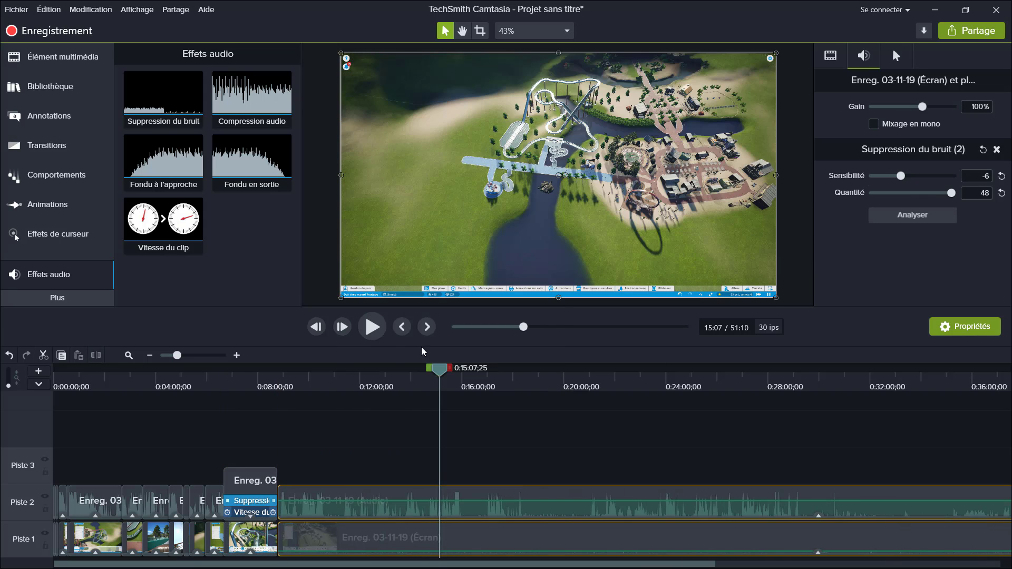
Trim about 24 seconds off the start of the clip following the sped-up passage and close the gap.
{"action": "left_click", "coordinate": [279, 427]}
{"action": "left_click", "coordinate": [191, 356]}
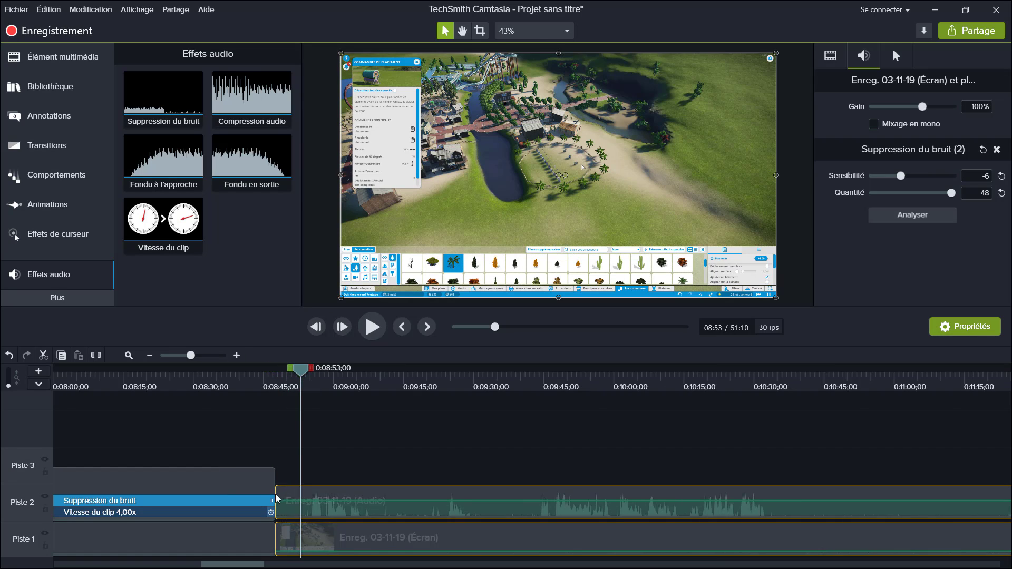
{"action": "left_click_drag", "start_coordinate": [276, 498], "coordinate": [389, 458]}
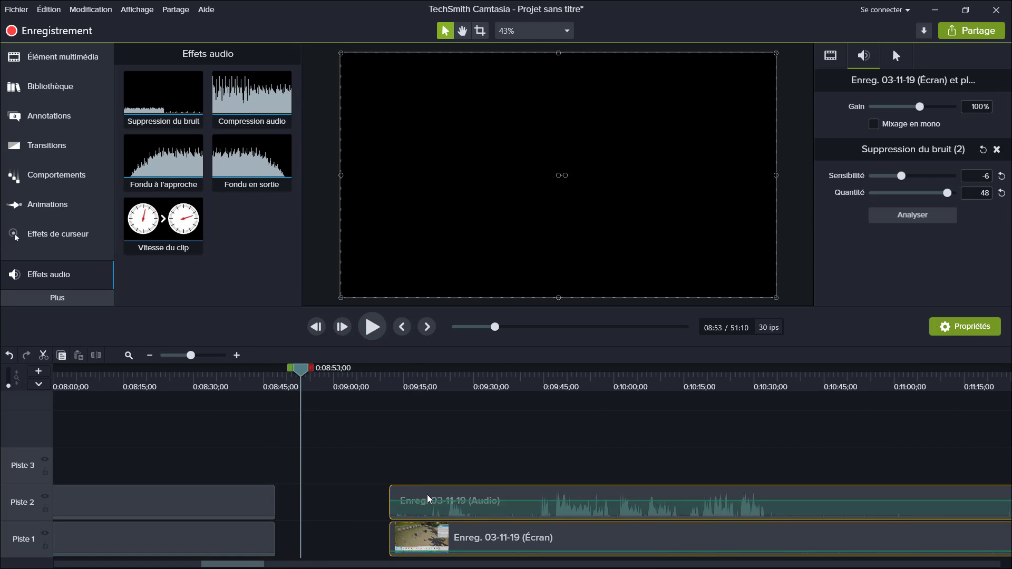
{"action": "left_click_drag", "start_coordinate": [429, 499], "coordinate": [316, 499]}
Cut away the part of the clip between the sped-up passage and 9:22;29 and close the gap.
{"action": "left_click", "coordinate": [314, 378]}
{"action": "left_click", "coordinate": [422, 382]}
{"action": "left_click", "coordinate": [375, 336]}
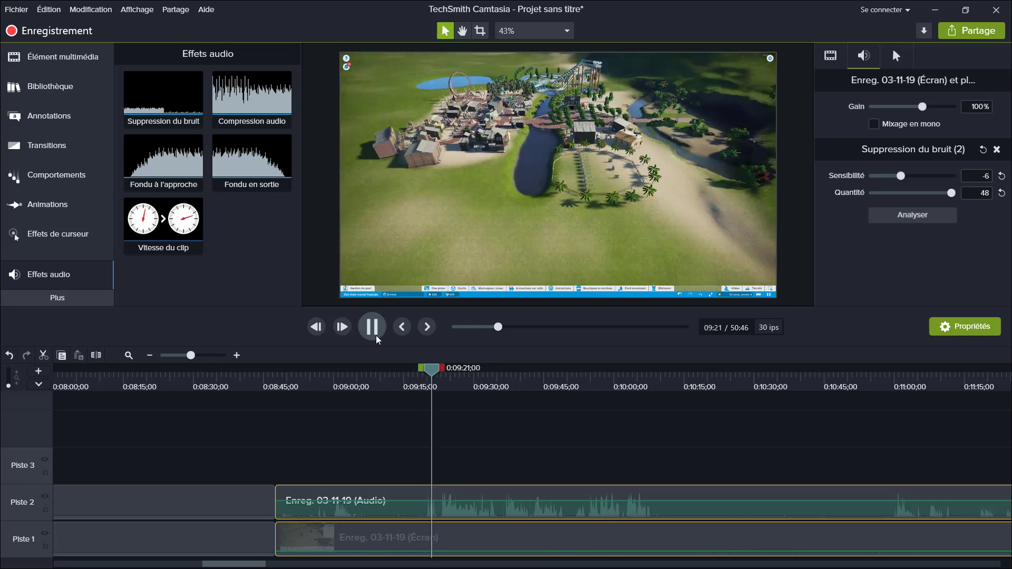
{"action": "left_click", "coordinate": [376, 333]}
{"action": "left_click_drag", "start_coordinate": [457, 370], "coordinate": [441, 370]}
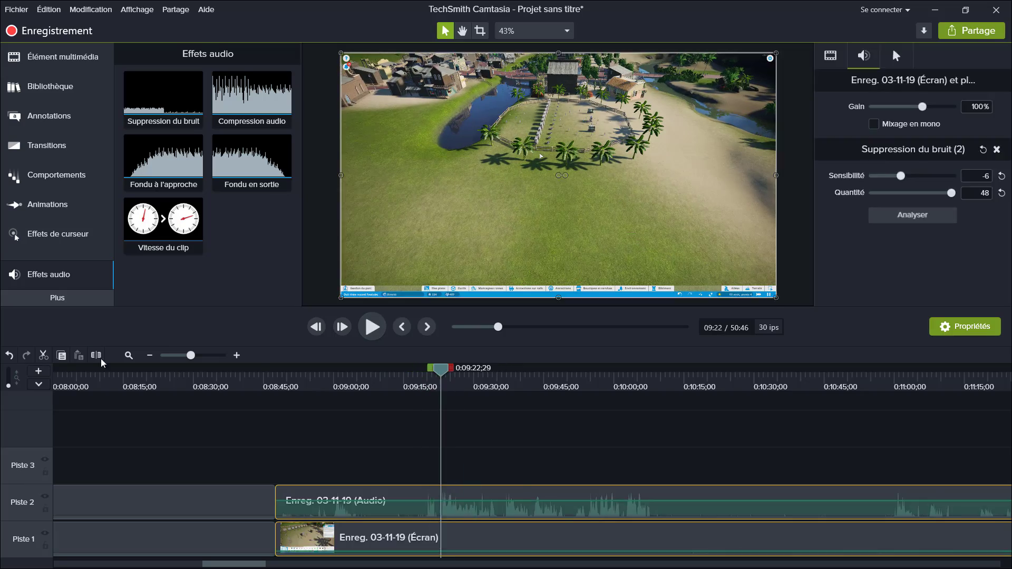
{"action": "left_click", "coordinate": [99, 359]}
{"action": "key", "text": "Delete"}
{"action": "left_click_drag", "start_coordinate": [520, 498], "coordinate": [310, 519]}
Play the recording following the sped-up passage and split its audio and screen clips at about 9:19.
{"action": "left_click", "coordinate": [292, 380]}
{"action": "left_click", "coordinate": [267, 380]}
{"action": "left_click", "coordinate": [371, 328]}
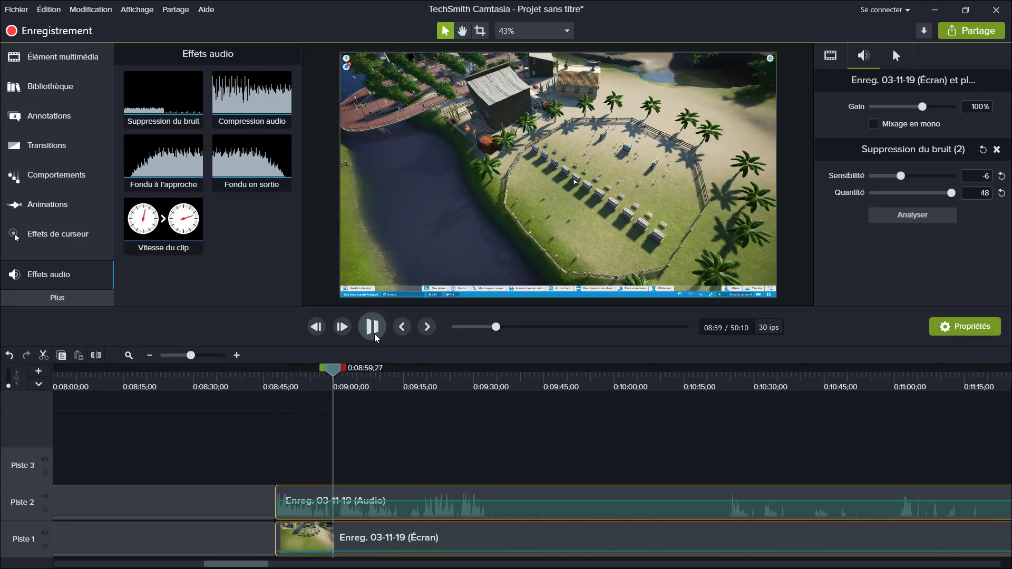
{"action": "left_click", "coordinate": [372, 328]}
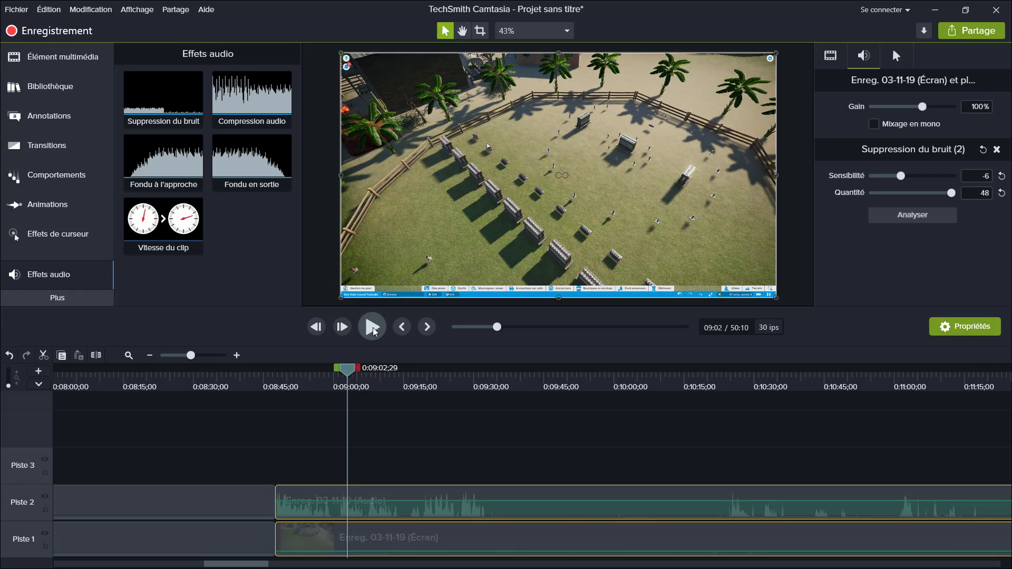
{"action": "left_click", "coordinate": [367, 332]}
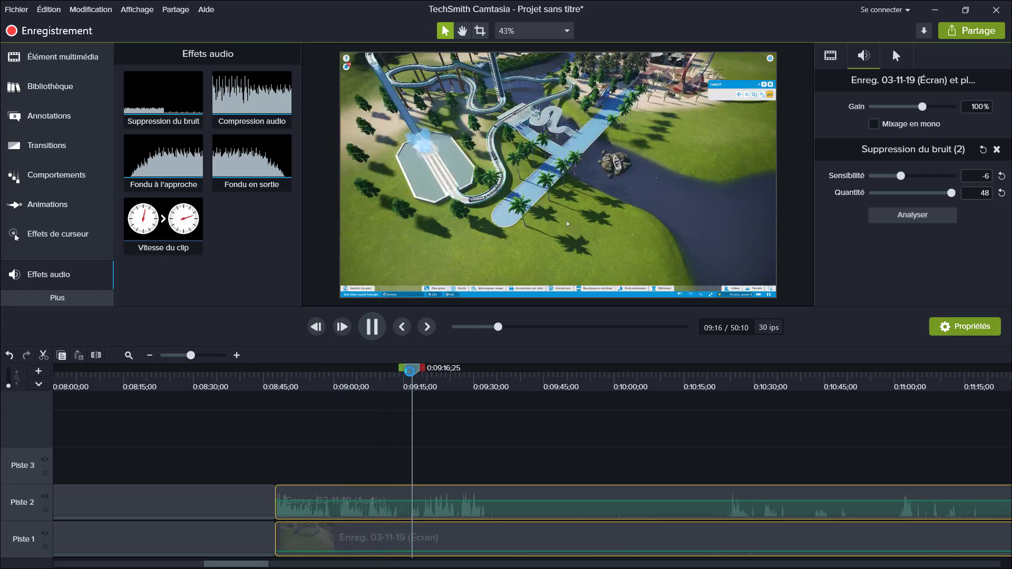
{"action": "key", "text": "space"}
{"action": "left_click", "coordinate": [96, 356]}
Split the audio and screen clips at 9:13;23 and again at 9:09;15.
{"action": "left_click", "coordinate": [398, 377]}
{"action": "left_click", "coordinate": [382, 504]}
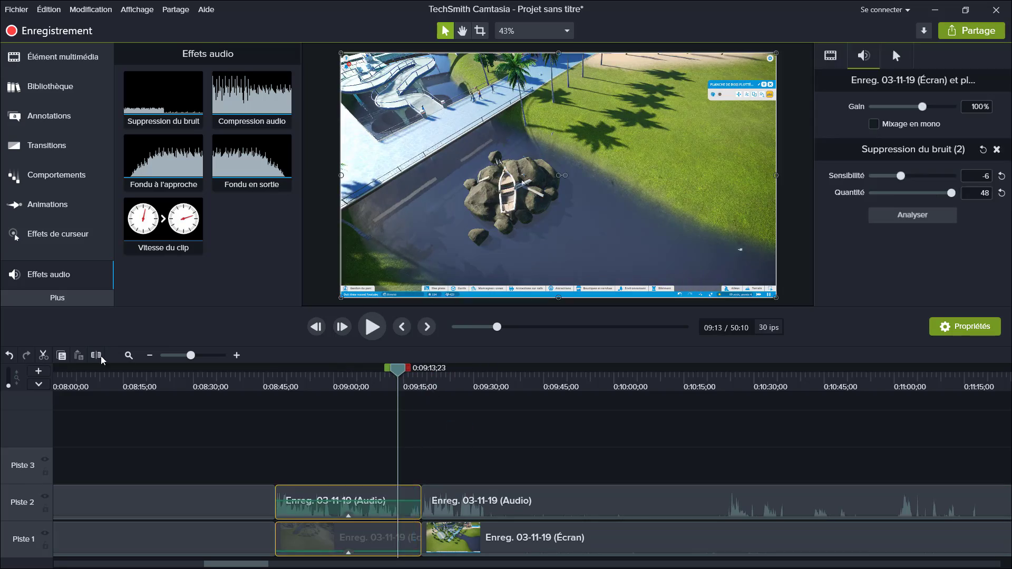
{"action": "left_click", "coordinate": [96, 356]}
{"action": "left_click", "coordinate": [369, 377]}
{"action": "left_click", "coordinate": [376, 333]}
{"action": "left_click", "coordinate": [377, 332]}
{"action": "left_click", "coordinate": [378, 370]}
{"action": "left_click", "coordinate": [363, 504]}
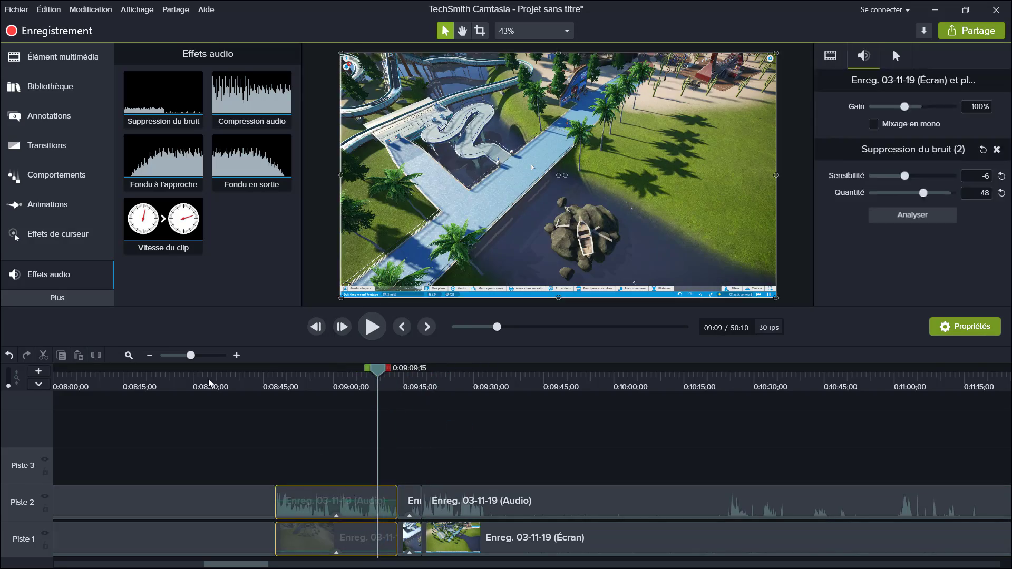
{"action": "left_click", "coordinate": [96, 356]}
Delete the two short segments following 9:09;15 on both tracks and move the rest of the recording back to close the gap.
{"action": "mouse_move", "coordinate": [391, 480]}
{"action": "left_mouse_down"}
{"action": "mouse_move", "coordinate": [412, 540]}
{"action": "mouse_move", "coordinate": [403, 530]}
{"action": "left_mouse_up"}
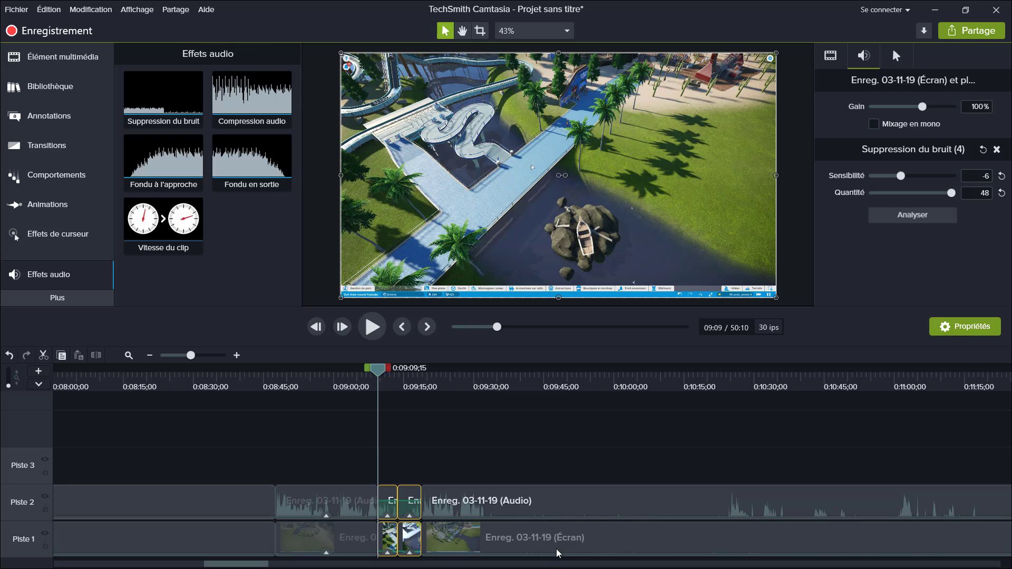
{"action": "left_click_drag", "start_coordinate": [385, 480], "coordinate": [409, 530]}
{"action": "key", "text": "Delete"}
{"action": "left_click_drag", "start_coordinate": [438, 509], "coordinate": [376, 518]}
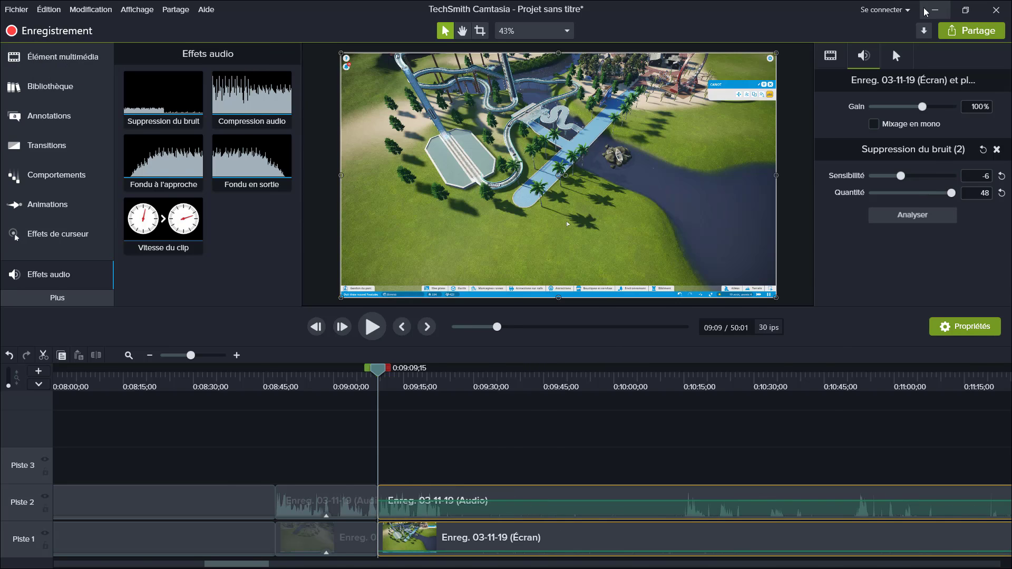
{"action": "left_click", "coordinate": [934, 11]}
{"action": "mouse_move", "coordinate": [341, 556]}
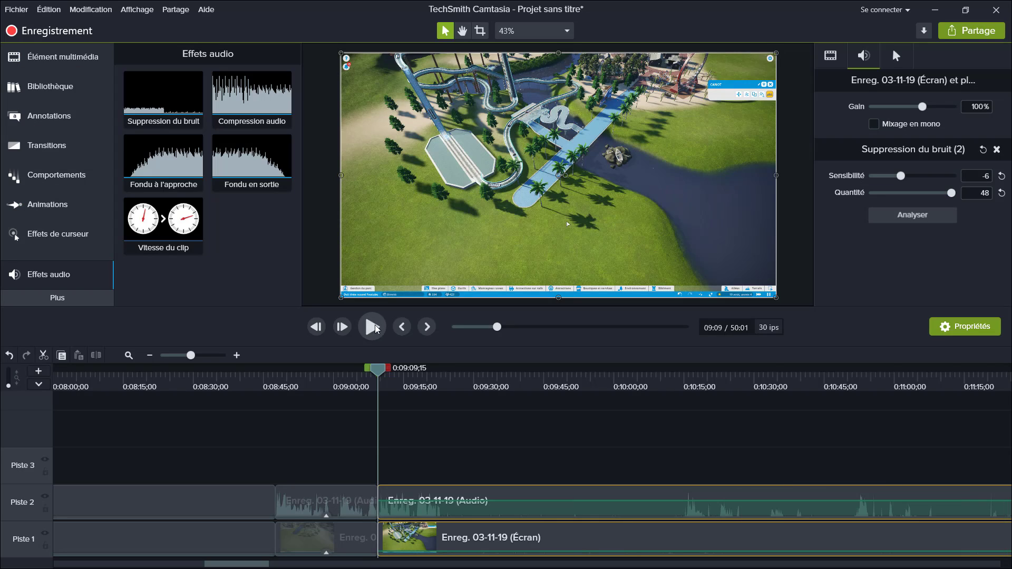
Cut out the passage between about 9:23 and 10:15;00 on both tracks and close the gap.
{"action": "left_click", "coordinate": [371, 327]}
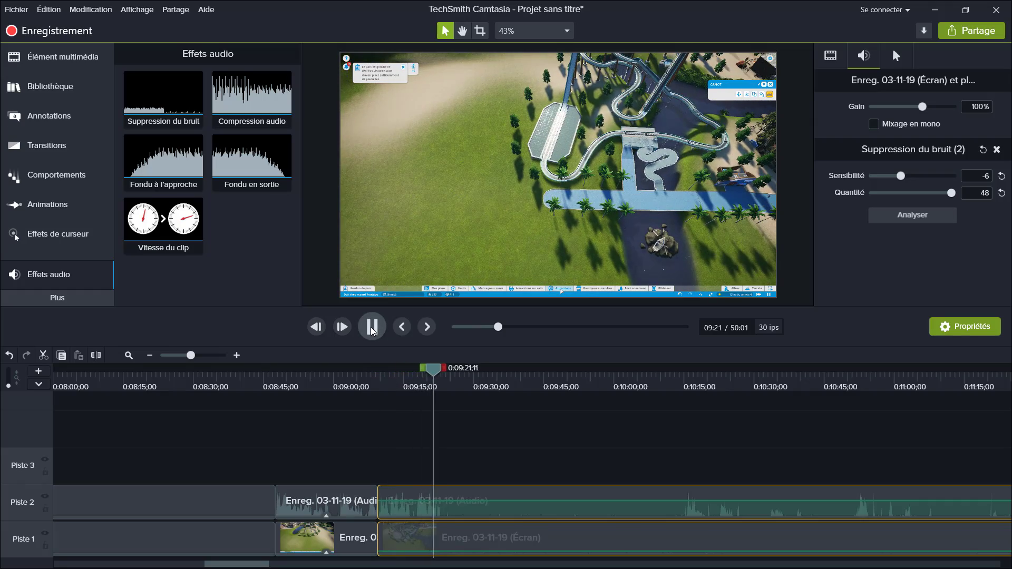
{"action": "key", "text": "s"}
{"action": "left_click_drag", "start_coordinate": [442, 370], "coordinate": [684, 373]}
{"action": "left_click_drag", "start_coordinate": [532, 462], "coordinate": [491, 530]}
{"action": "key", "text": "s"}
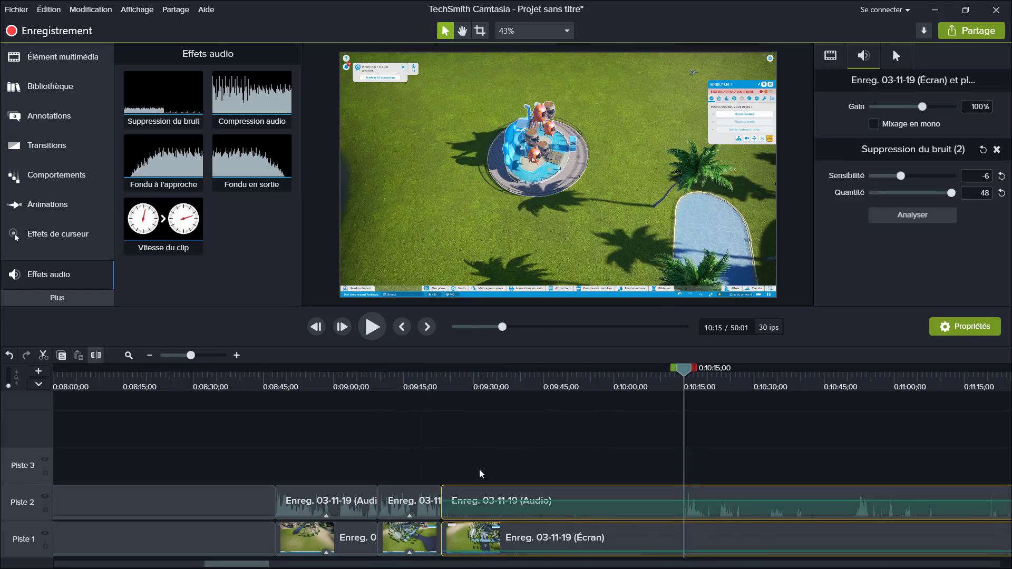
{"action": "key", "text": "Delete"}
{"action": "left_click_drag", "start_coordinate": [712, 527], "coordinate": [469, 527]}
Review the recording from about 9:21 to 11:26 for the next passage to cut.
{"action": "left_click_drag", "start_coordinate": [685, 370], "coordinate": [433, 382]}
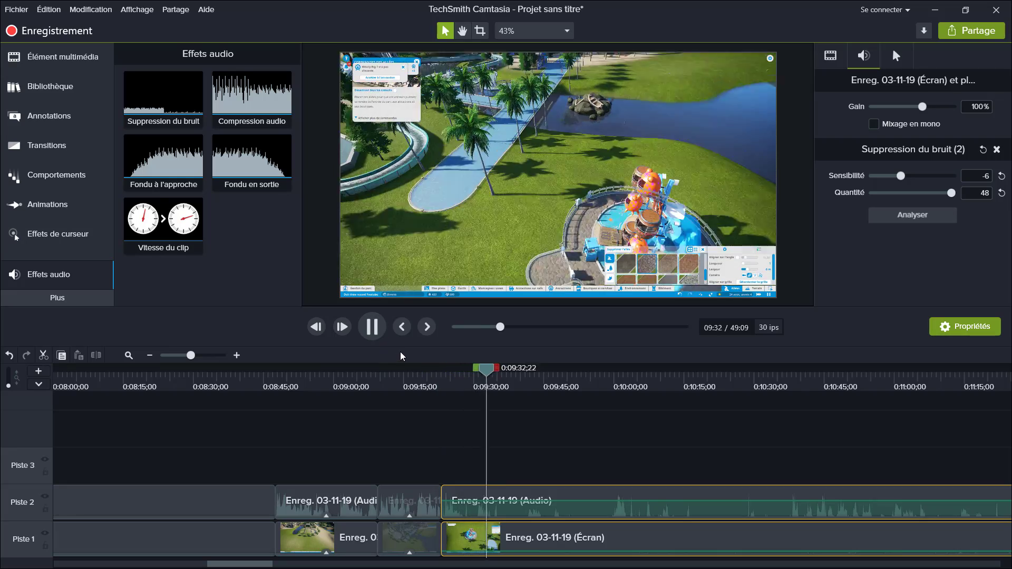
{"action": "left_click", "coordinate": [533, 378]}
{"action": "left_click_drag", "start_coordinate": [533, 380], "coordinate": [789, 422]}
{"action": "left_click", "coordinate": [373, 330]}
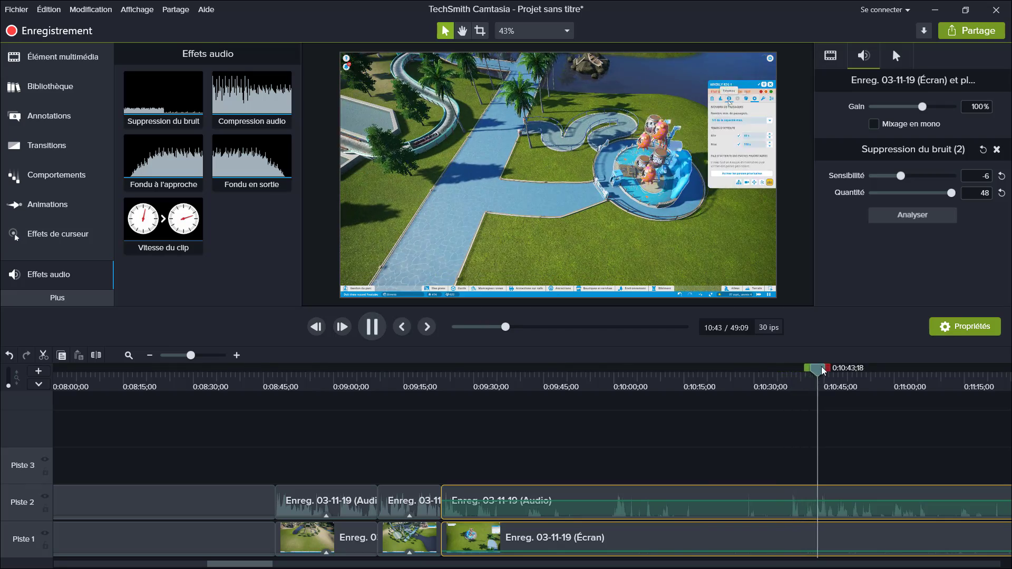
{"action": "key", "text": "space"}
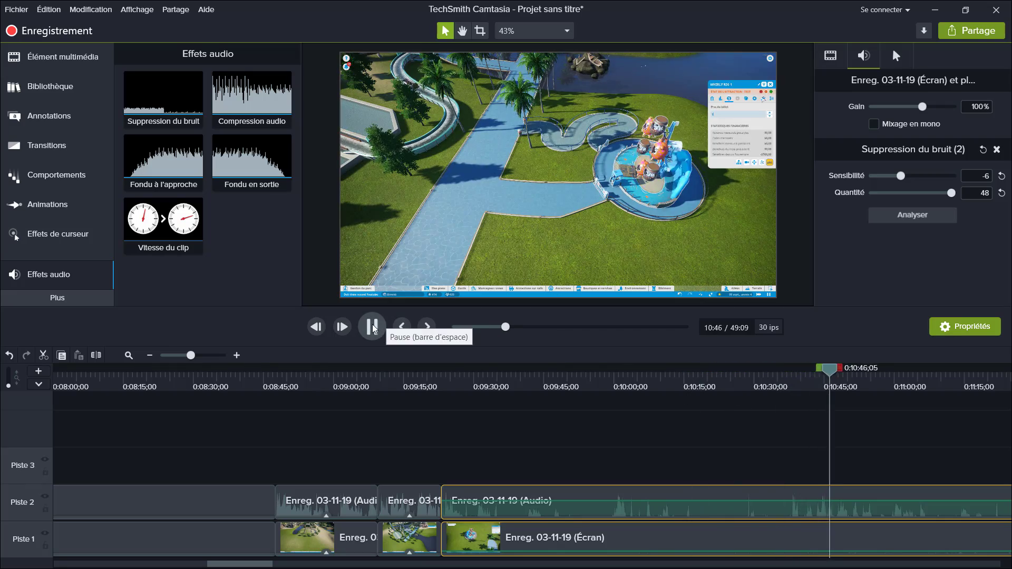
{"action": "left_click", "coordinate": [180, 355]}
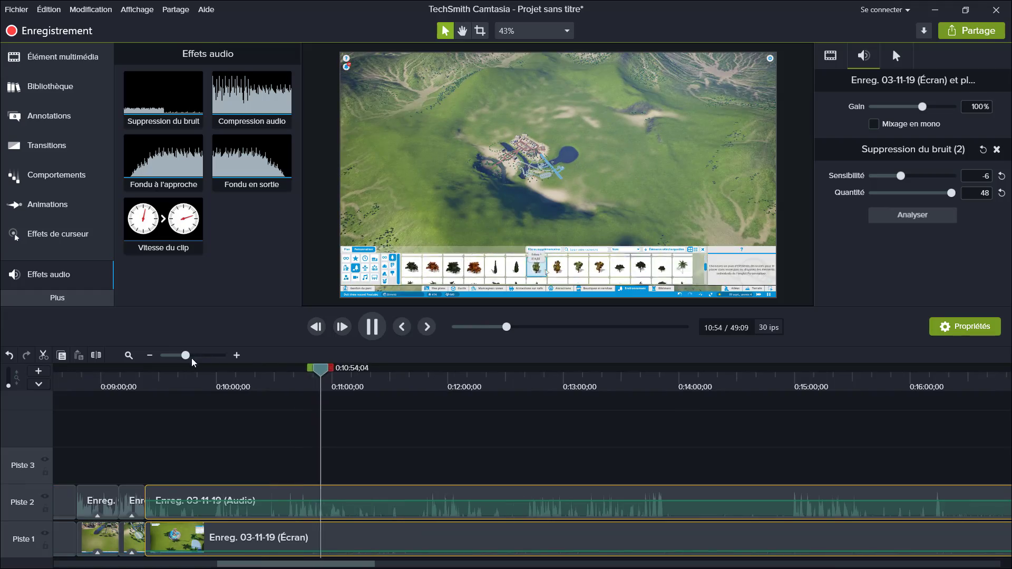
{"action": "left_click", "coordinate": [196, 355]}
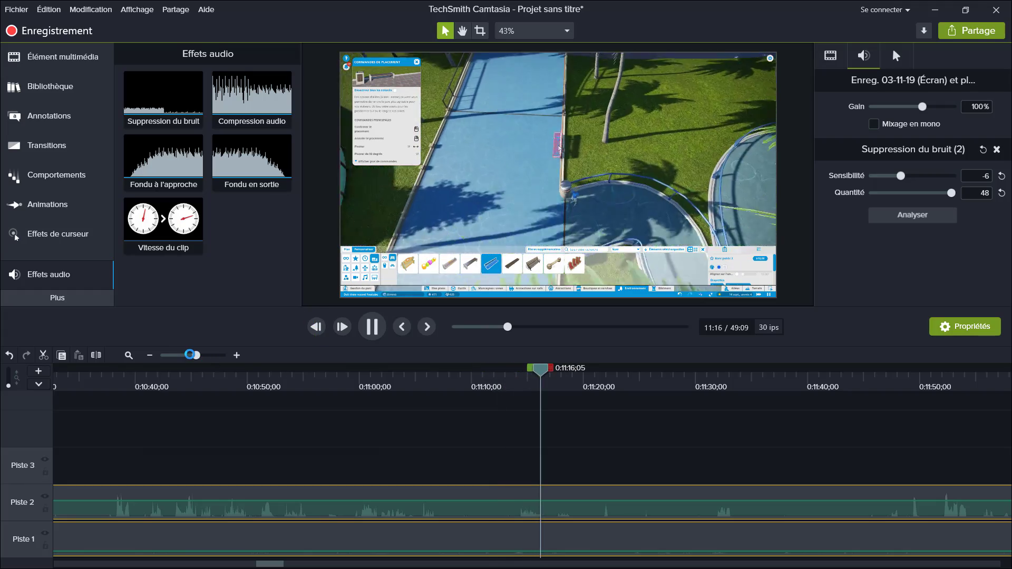
{"action": "left_click", "coordinate": [186, 355]}
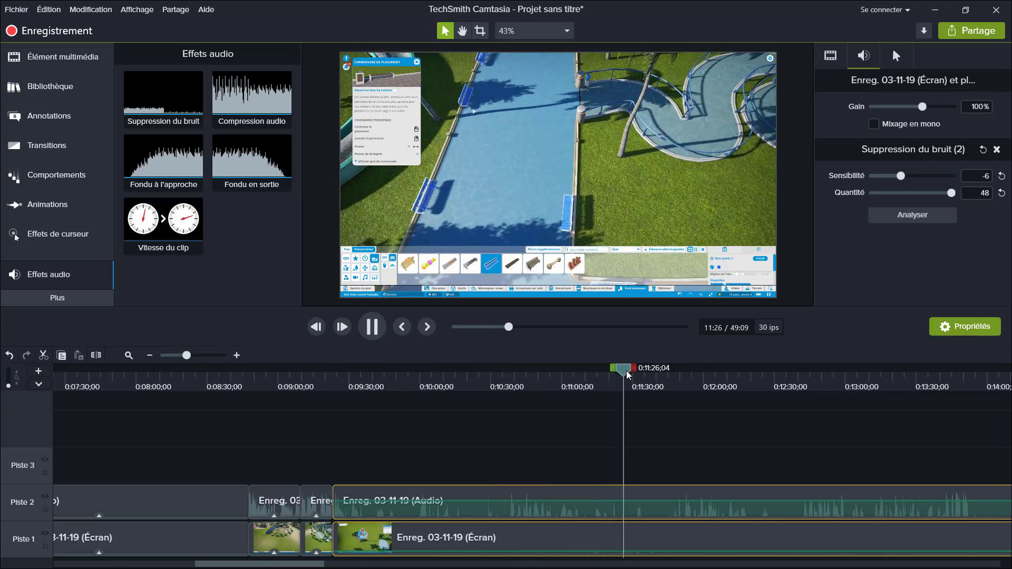
Split the audio and screen clips at about 11:20 and about 11:51.
{"action": "left_click_drag", "start_coordinate": [628, 375], "coordinate": [684, 375]}
{"action": "left_click", "coordinate": [657, 515]}
{"action": "key", "text": "s"}
{"action": "left_click", "coordinate": [381, 330]}
{"action": "left_click", "coordinate": [372, 329]}
{"action": "left_click", "coordinate": [663, 512]}
{"action": "left_click", "coordinate": [97, 356]}
Delete the segment of about 30 seconds starting near 11:20 and move the following clips back to close the gap.
{"action": "left_click", "coordinate": [651, 514]}
{"action": "key", "text": "Delete"}
{"action": "left_click_drag", "start_coordinate": [728, 522], "coordinate": [656, 522]}
{"action": "left_click_drag", "start_coordinate": [682, 373], "coordinate": [608, 390]}
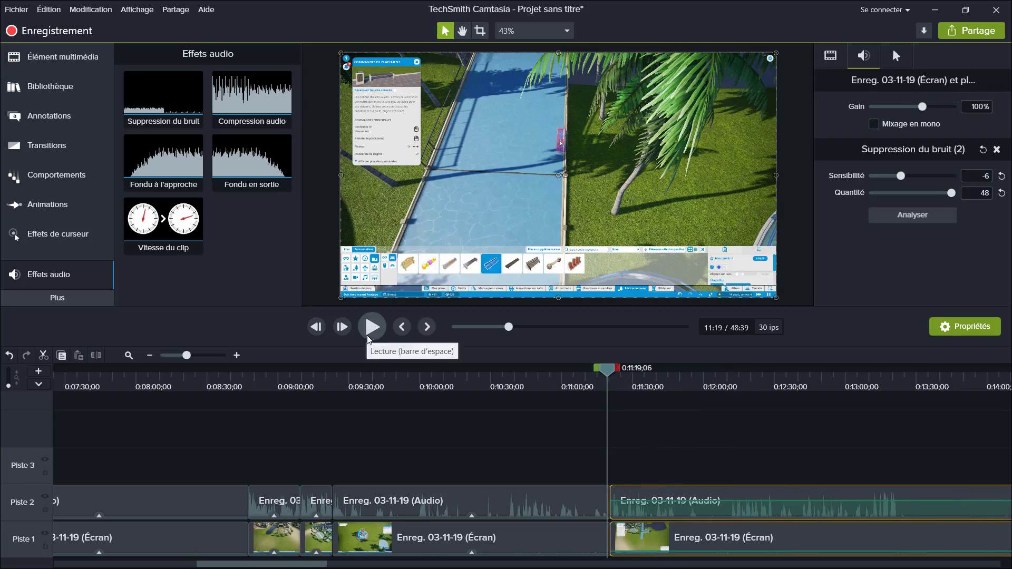
Play the recording past the last join and split both tracks at about 11:49.
{"action": "left_click", "coordinate": [364, 335]}
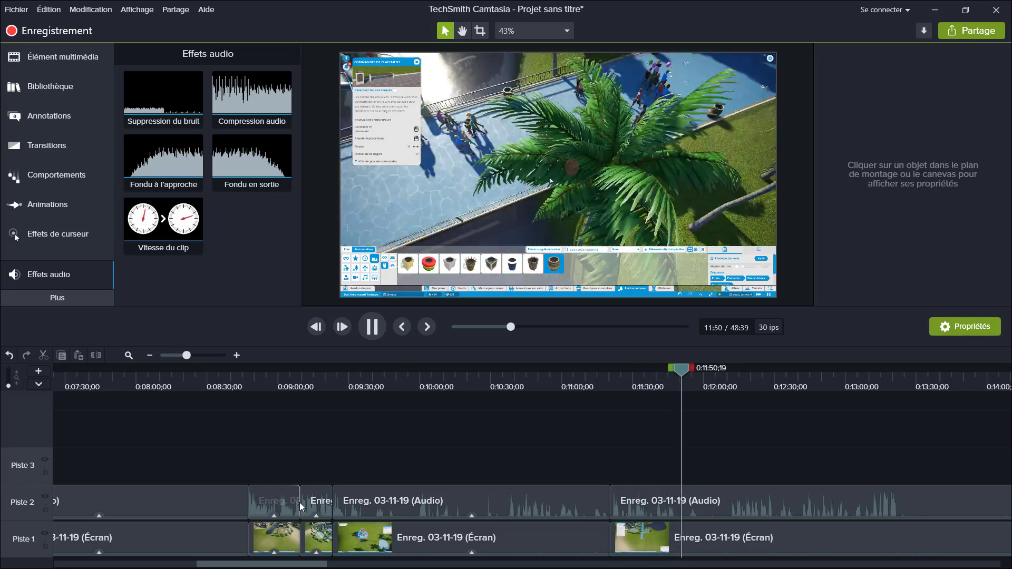
{"action": "left_click", "coordinate": [689, 376]}
{"action": "left_click", "coordinate": [665, 507]}
{"action": "left_click_drag", "start_coordinate": [688, 377], "coordinate": [728, 370]}
{"action": "left_click", "coordinate": [96, 355]}
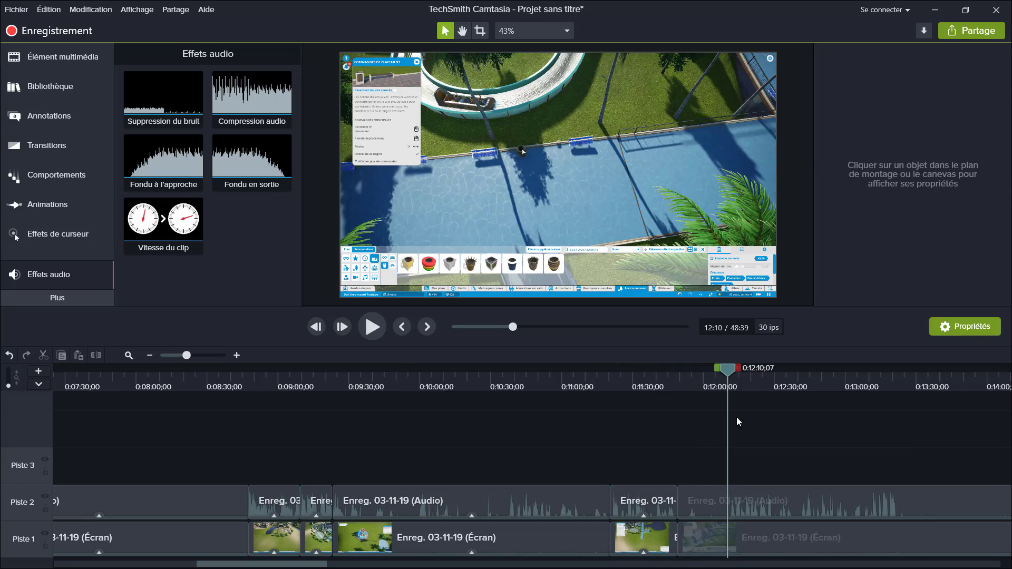
Remove the passage between the split at about 11:49 and 12:10;07 and close the gap.
{"action": "left_click", "coordinate": [702, 490]}
{"action": "key", "text": "s"}
{"action": "left_click_drag", "start_coordinate": [766, 537], "coordinate": [716, 537]}
Play the recording from the join at about 11:49 and split both tracks at 12:54;20.
{"action": "left_click_drag", "start_coordinate": [688, 388], "coordinate": [676, 388]}
{"action": "key", "text": "space"}
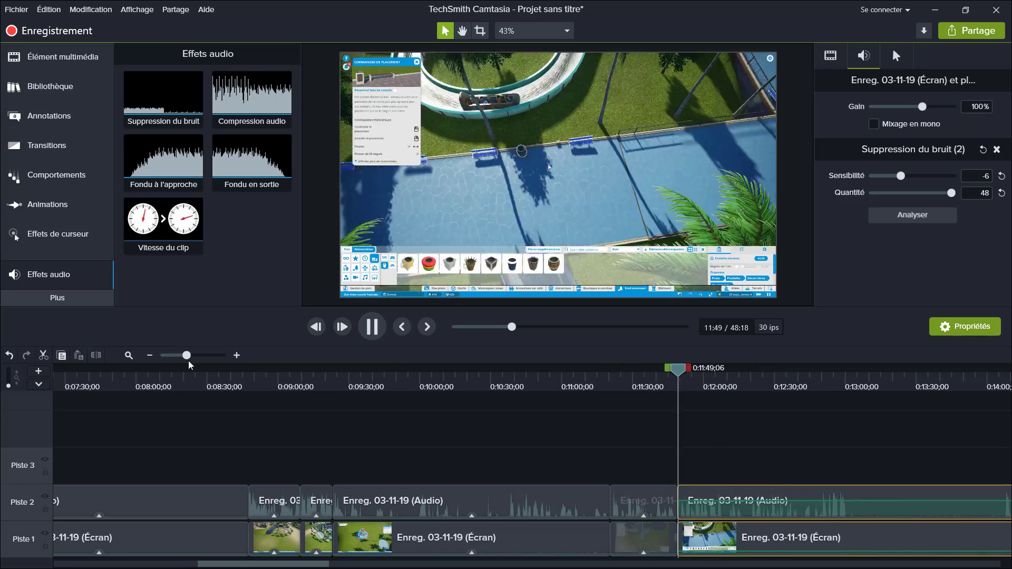
{"action": "left_click_drag", "start_coordinate": [187, 356], "coordinate": [197, 355]}
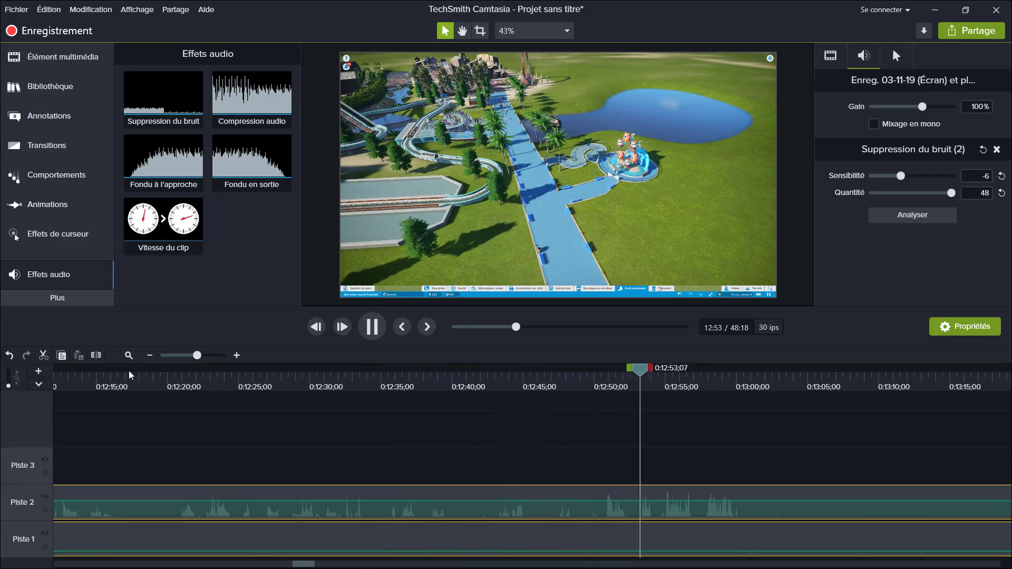
{"action": "left_click_drag", "start_coordinate": [202, 355], "coordinate": [186, 358]}
{"action": "left_click", "coordinate": [187, 358]}
{"action": "left_click", "coordinate": [650, 390]}
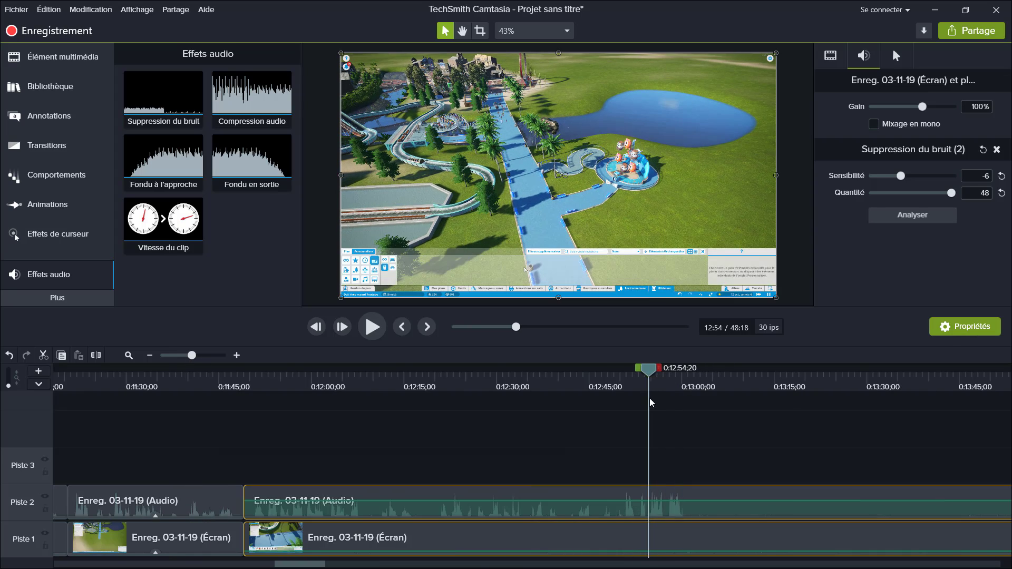
{"action": "left_click", "coordinate": [96, 355]}
Cut out the short passage between 12:54;20 and 12:57;12 and close the gap.
{"action": "left_click", "coordinate": [666, 390]}
{"action": "left_click", "coordinate": [686, 533]}
{"action": "left_click", "coordinate": [96, 356]}
{"action": "left_click", "coordinate": [660, 533]}
{"action": "key", "text": "Delete"}
{"action": "left_click_drag", "start_coordinate": [687, 533], "coordinate": [670, 534]}
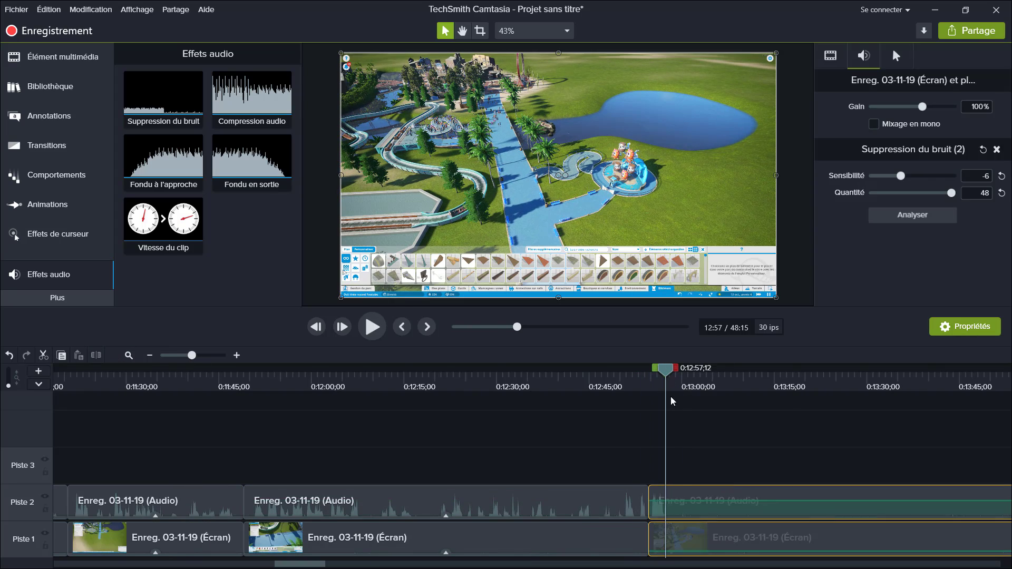
Split both tracks at 12:57;12 and 14:02;01 and ripple-delete the segment between the splits.
{"action": "left_click", "coordinate": [96, 356]}
{"action": "left_click", "coordinate": [181, 357]}
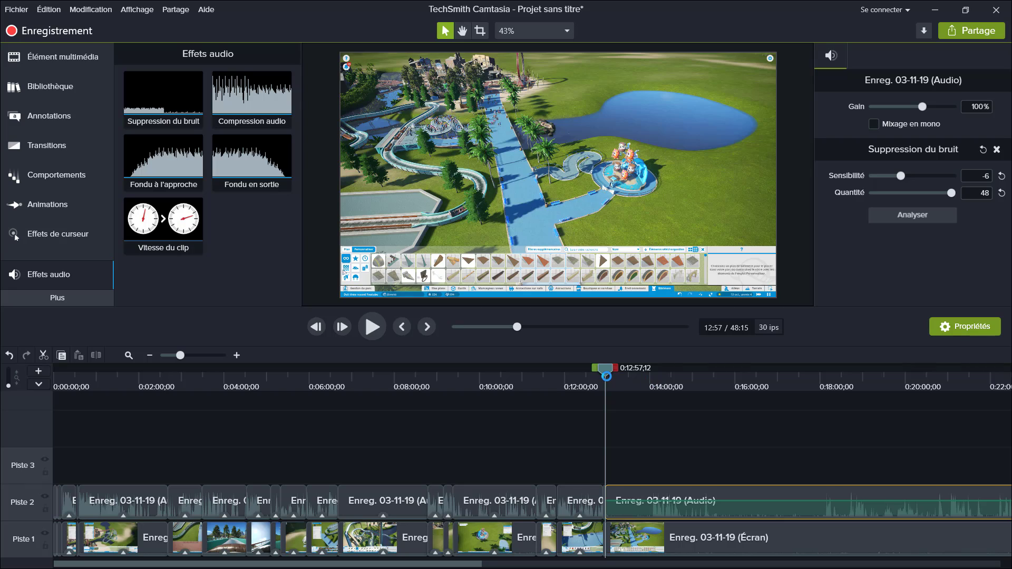
{"action": "left_click_drag", "start_coordinate": [638, 375], "coordinate": [651, 377]}
{"action": "left_click_drag", "start_coordinate": [731, 430], "coordinate": [544, 530]}
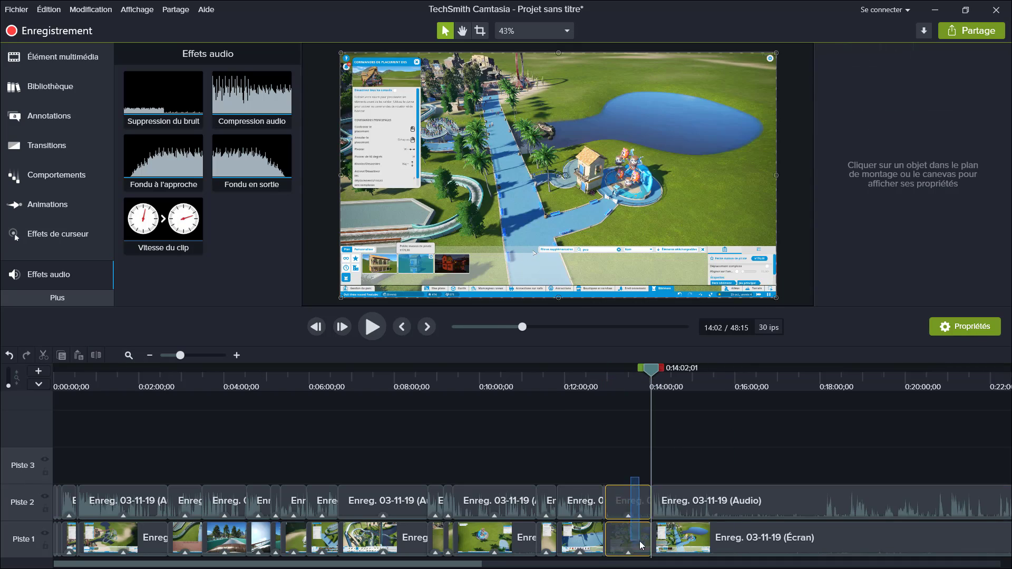
{"action": "key", "text": "ctrl+Delete"}
Play the recording beyond the last join and split both tracks at 13:35;10.
{"action": "left_click", "coordinate": [626, 388]}
{"action": "left_click", "coordinate": [371, 327]}
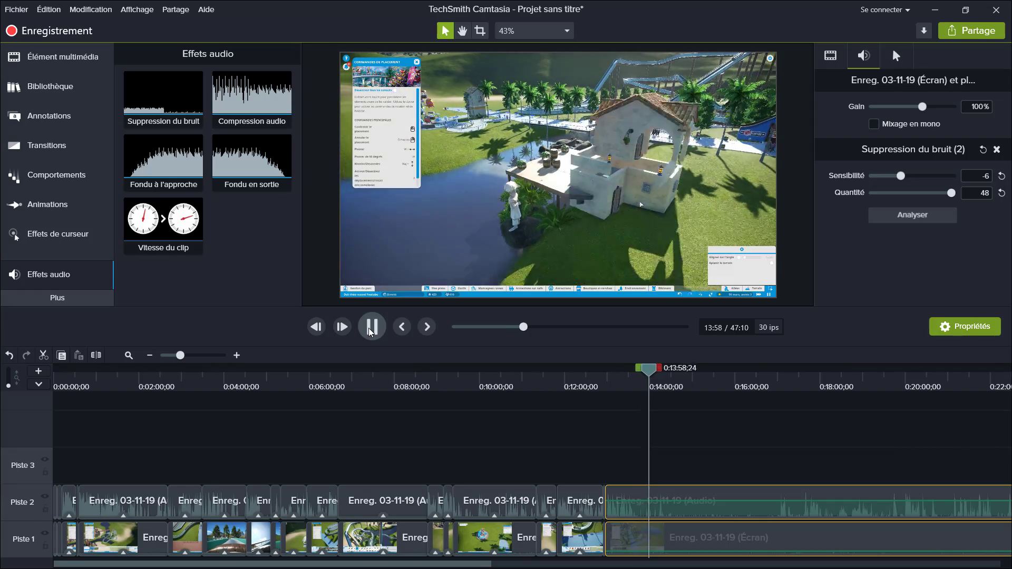
{"action": "left_click", "coordinate": [208, 354]}
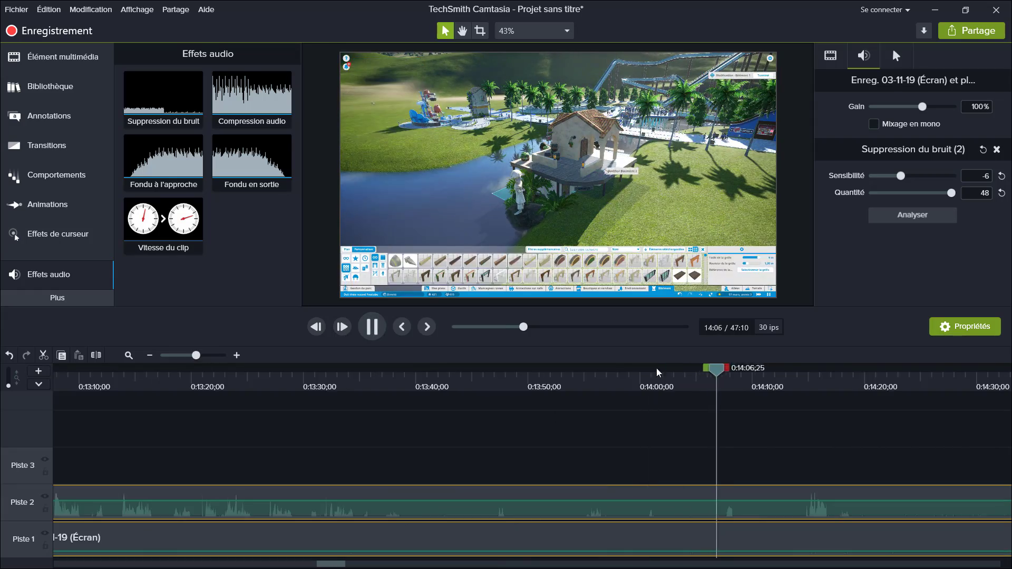
{"action": "left_click", "coordinate": [380, 329]}
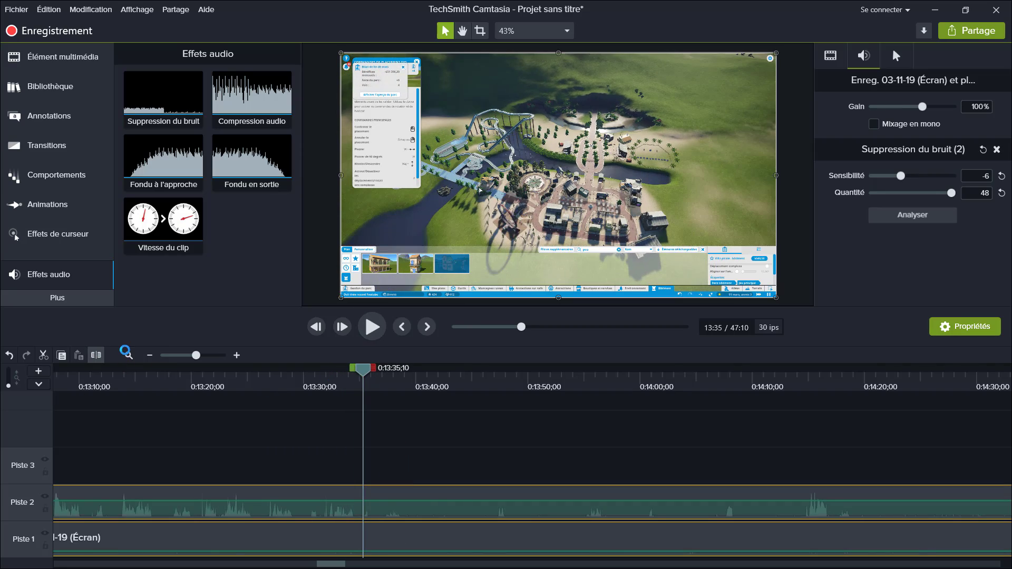
{"action": "key", "text": "s"}
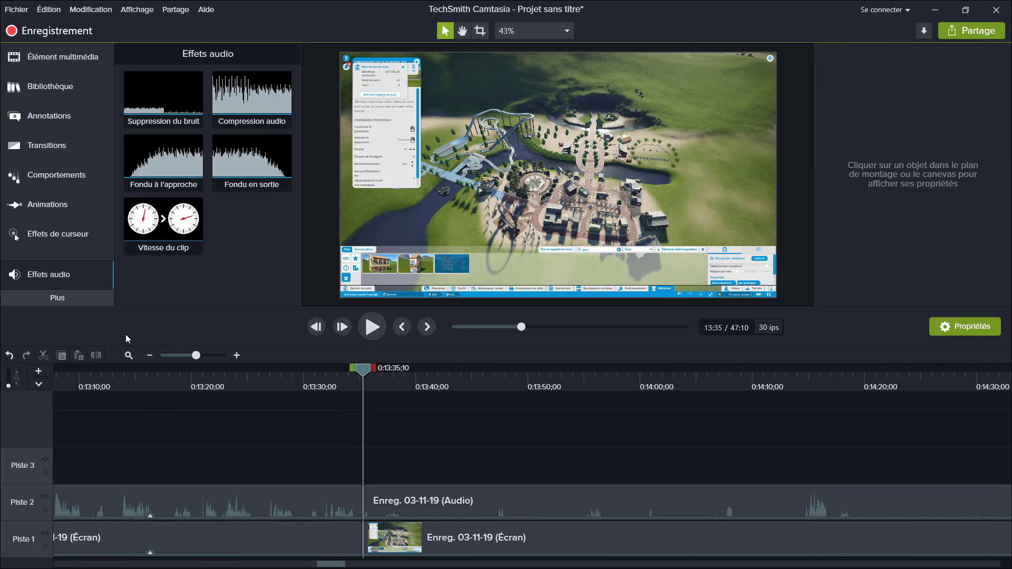
Split both tracks at 28:18;03, delete the segment between 13:35;10 and that split, and close the gap.
{"action": "key", "text": "space"}
{"action": "left_click", "coordinate": [179, 355]}
{"action": "left_click_drag", "start_coordinate": [385, 371], "coordinate": [456, 420]}
{"action": "left_click_drag", "start_coordinate": [482, 383], "coordinate": [1005, 395]}
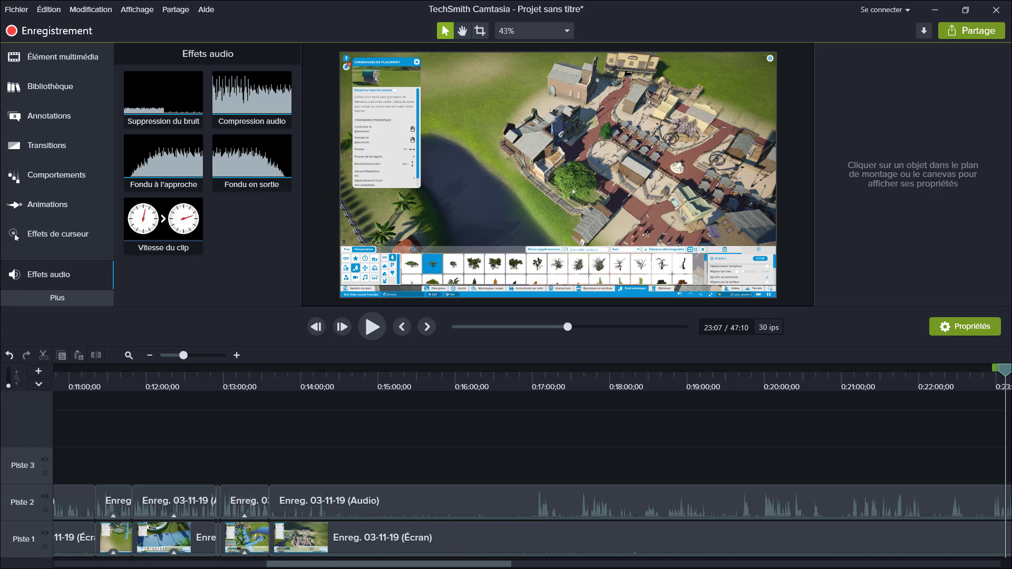
{"action": "left_click", "coordinate": [170, 356]}
{"action": "left_click_drag", "start_coordinate": [492, 372], "coordinate": [588, 376]}
{"action": "left_click", "coordinate": [571, 493]}
{"action": "key", "text": "s"}
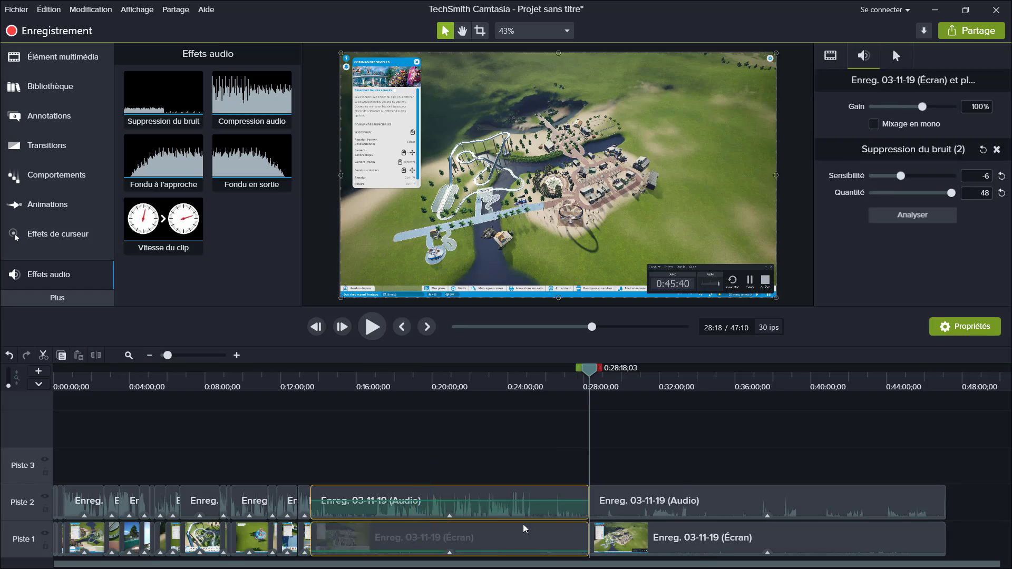
{"action": "key", "text": "Delete"}
{"action": "left_click_drag", "start_coordinate": [644, 529], "coordinate": [365, 528]}
Skim the footage after the join at 13:35;10 and split both tracks at 16:30;16.
{"action": "left_click_drag", "start_coordinate": [590, 372], "coordinate": [330, 426]}
{"action": "left_click", "coordinate": [378, 327]}
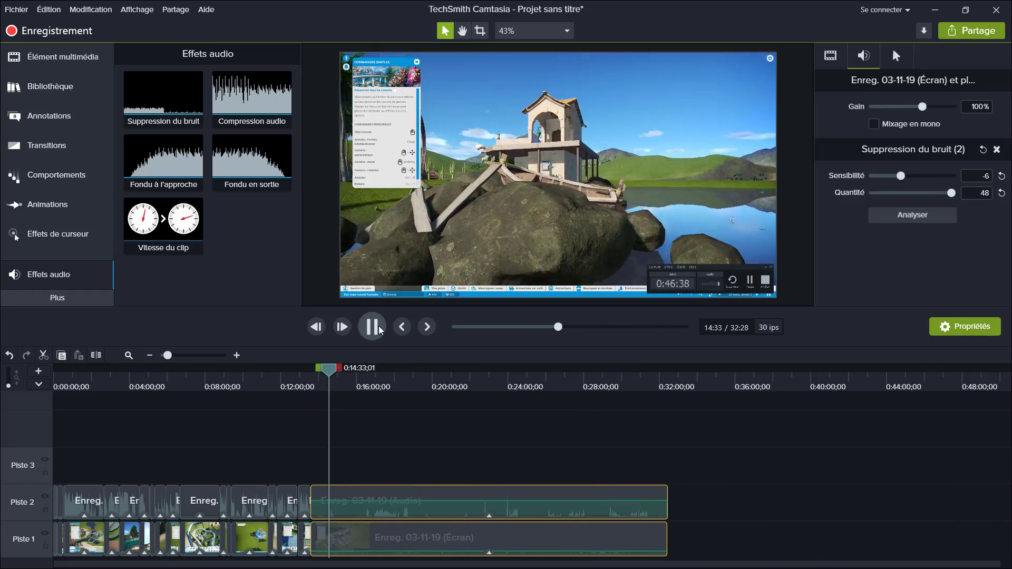
{"action": "left_click", "coordinate": [184, 355]}
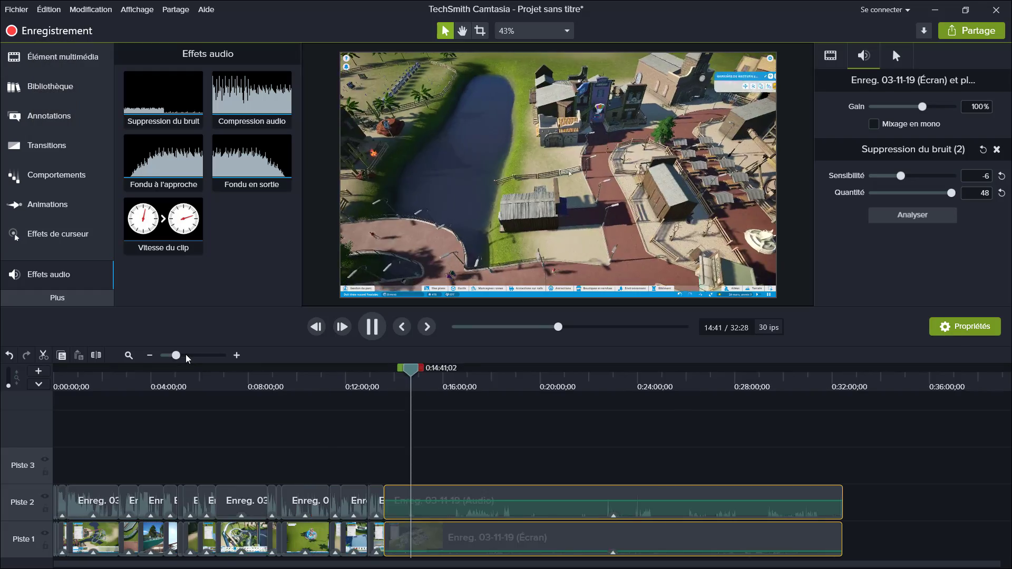
{"action": "left_click", "coordinate": [186, 355]}
{"action": "left_click_drag", "start_coordinate": [414, 371], "coordinate": [351, 416]}
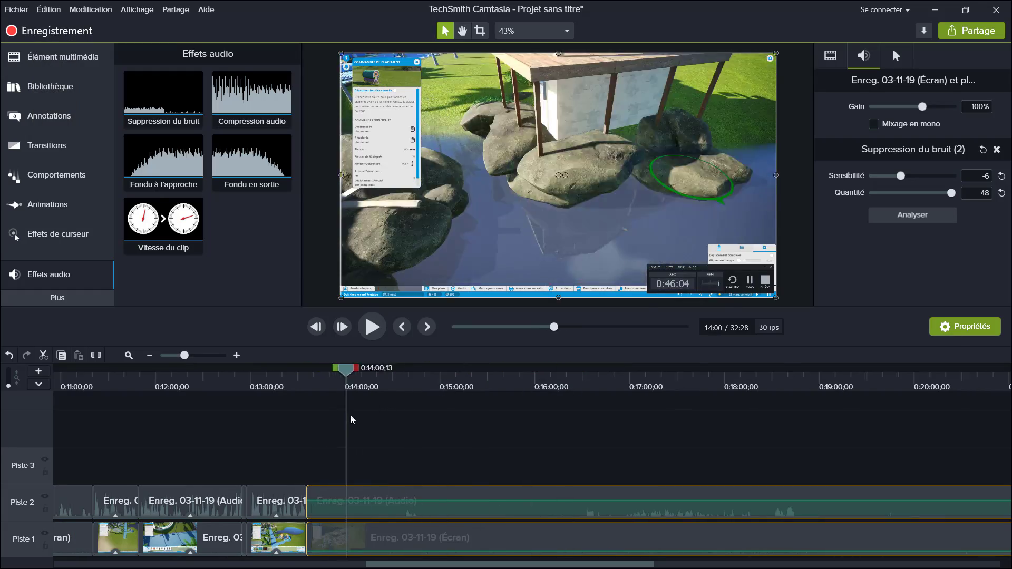
{"action": "left_click", "coordinate": [375, 413]}
{"action": "left_click", "coordinate": [410, 416]}
{"action": "left_click", "coordinate": [448, 422]}
{"action": "left_click", "coordinate": [618, 437]}
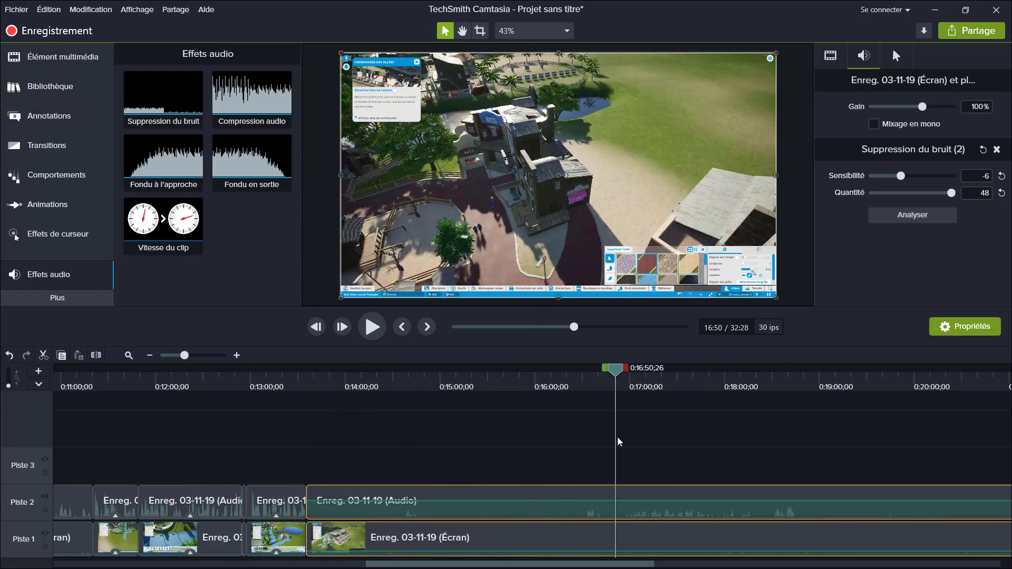
{"action": "left_click_drag", "start_coordinate": [618, 438], "coordinate": [586, 443]}
{"action": "left_click_drag", "start_coordinate": [594, 447], "coordinate": [606, 546]}
{"action": "key", "text": "s"}
{"action": "left_click_drag", "start_coordinate": [402, 461], "coordinate": [414, 543]}
{"action": "right_click", "coordinate": [410, 494]}
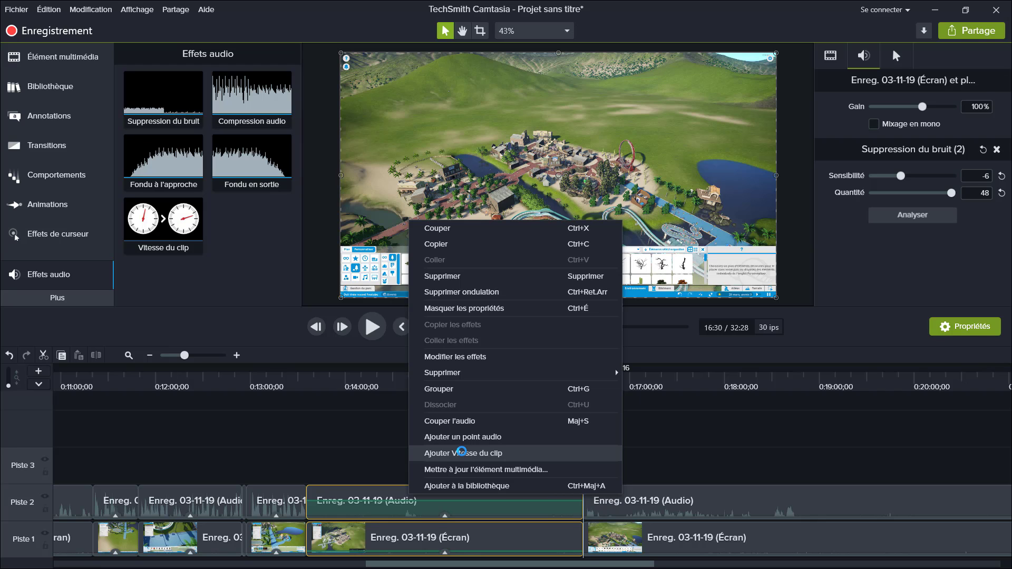
{"action": "left_click", "coordinate": [462, 453]}
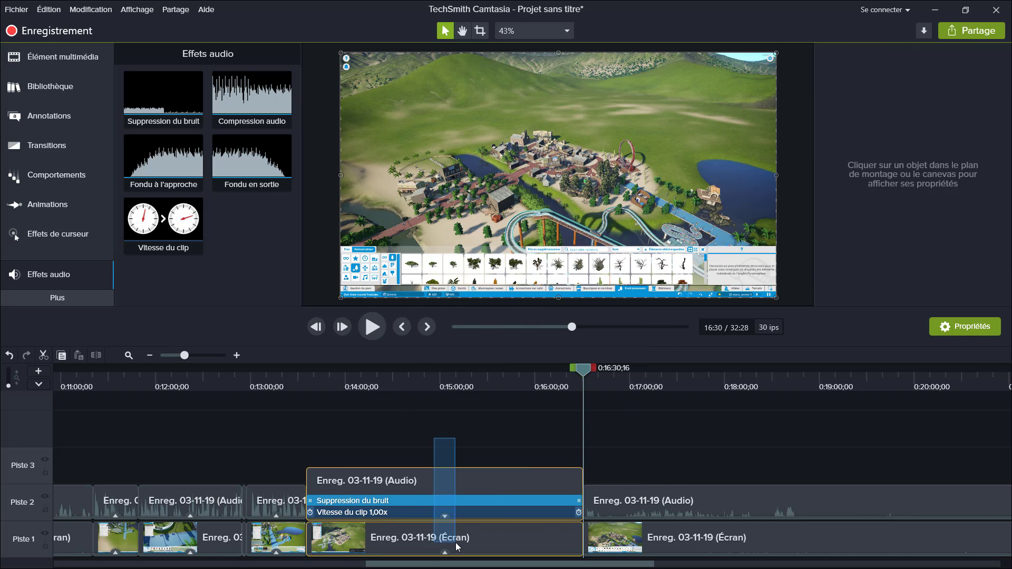
{"action": "right_click", "coordinate": [447, 502]}
{"action": "left_click", "coordinate": [369, 445]}
{"action": "left_click_drag", "start_coordinate": [369, 445], "coordinate": [407, 543]}
{"action": "right_click", "coordinate": [407, 507]}
{"action": "left_click", "coordinate": [478, 466]}
Apply a clip speed of 4 to the segment between 13:35;10 and 16:30;16 and close the gap behind it.
{"action": "right_click", "coordinate": [411, 502]}
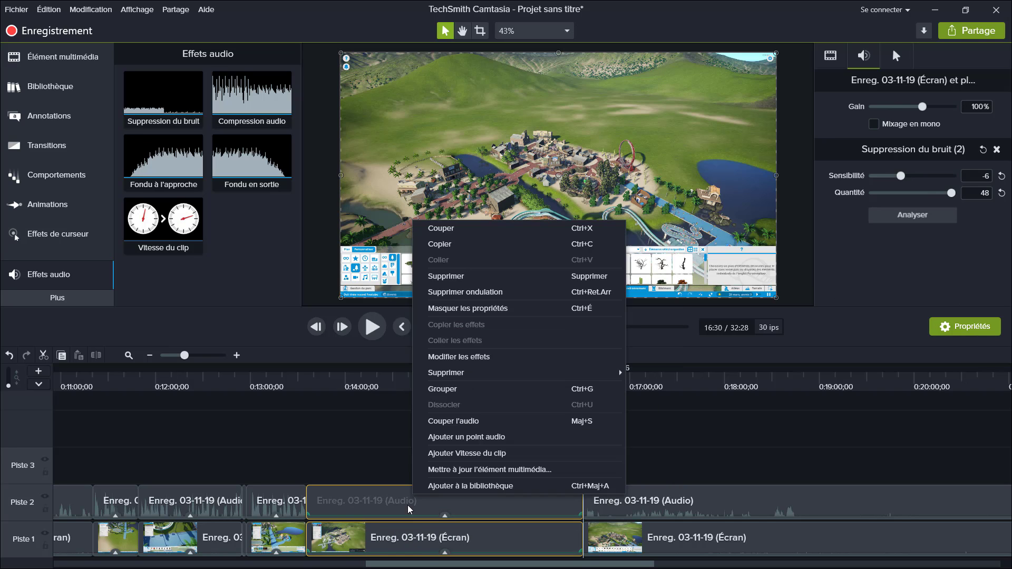
{"action": "left_click", "coordinate": [464, 453]}
{"action": "double_click", "coordinate": [978, 176]}
{"action": "type", "text": "4"}
{"action": "left_click", "coordinate": [848, 238]}
{"action": "left_click_drag", "start_coordinate": [620, 449], "coordinate": [652, 532]}
{"action": "left_click_drag", "start_coordinate": [651, 523], "coordinate": [443, 524]}
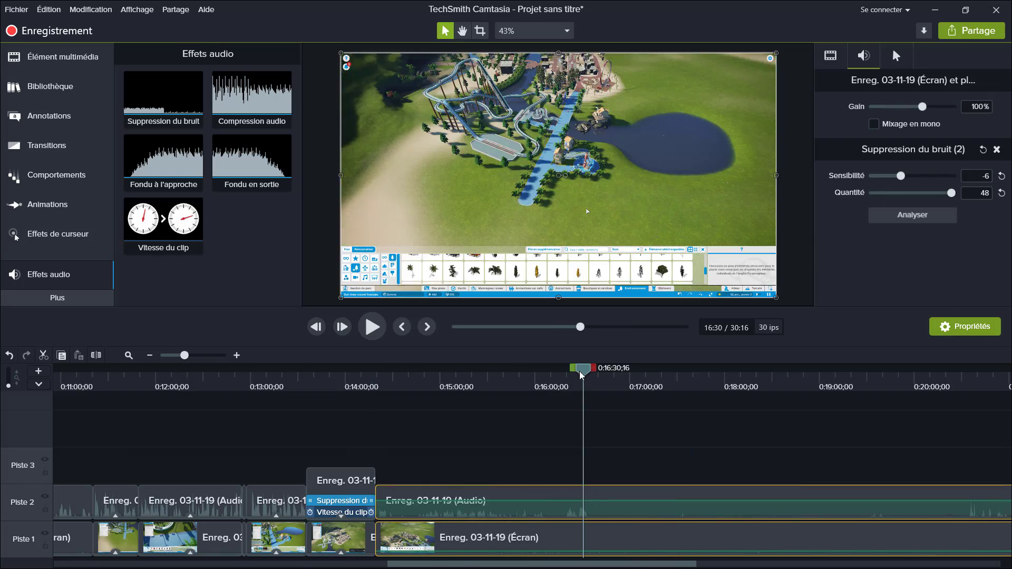
Play the footage around 15:58 to 16:20 and split both tracks at about 16:20.
{"action": "left_click", "coordinate": [380, 333]}
{"action": "left_click_drag", "start_coordinate": [582, 371], "coordinate": [530, 388]}
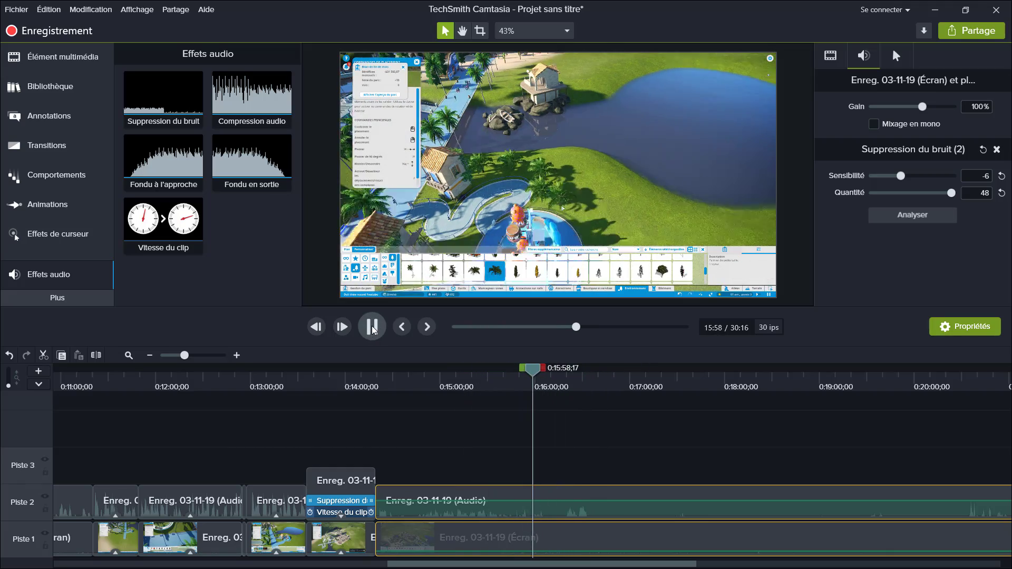
{"action": "left_click", "coordinate": [372, 326]}
{"action": "left_click", "coordinate": [531, 374]}
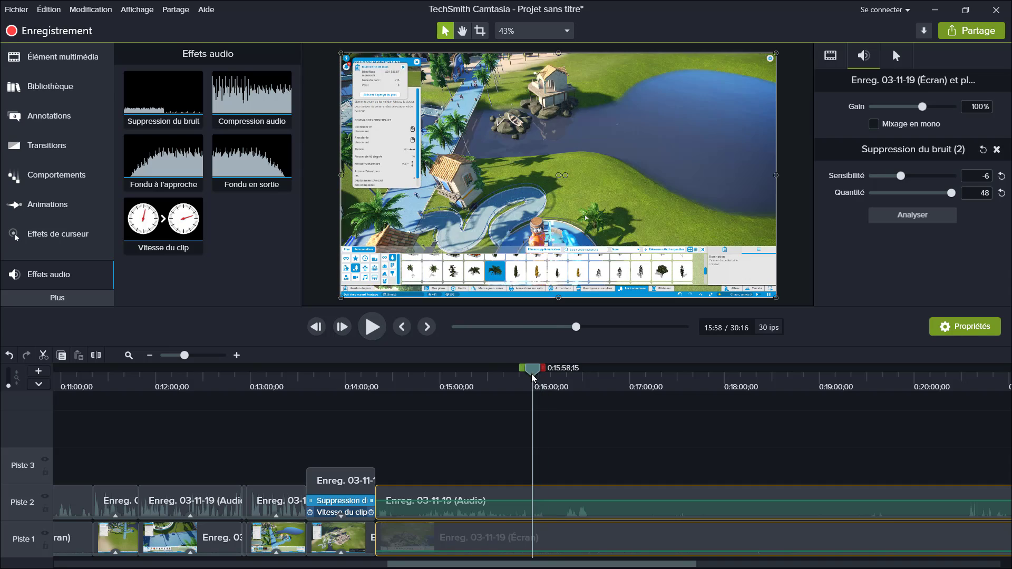
{"action": "left_click", "coordinate": [372, 328]}
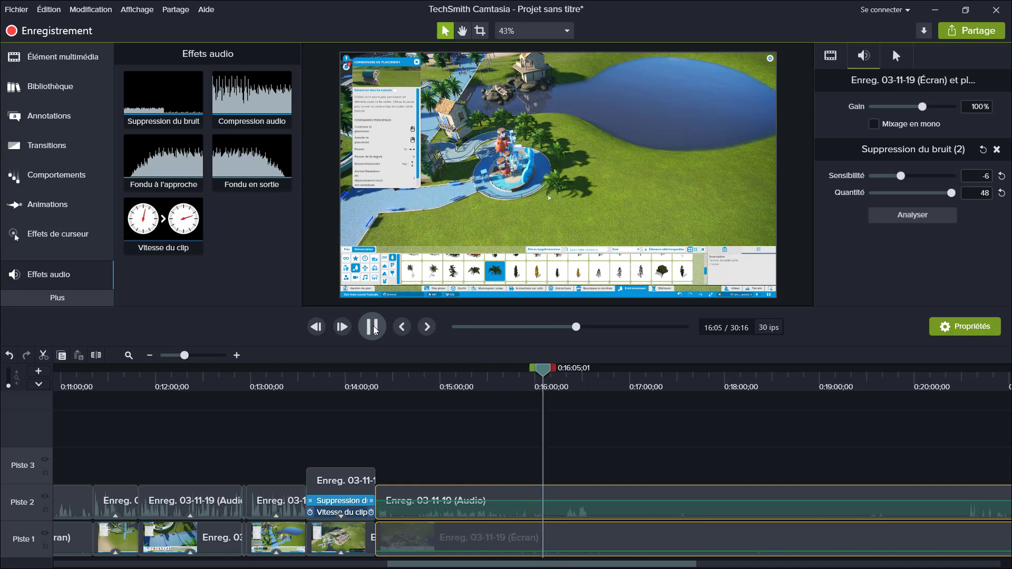
{"action": "left_click", "coordinate": [379, 328]}
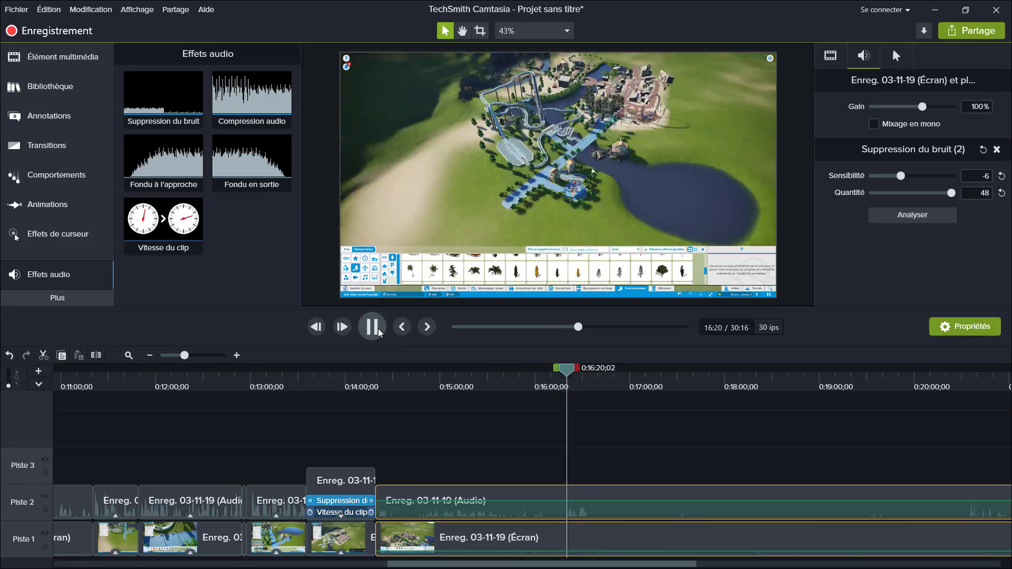
{"action": "left_click", "coordinate": [378, 329]}
{"action": "left_click_drag", "start_coordinate": [574, 371], "coordinate": [542, 374]}
{"action": "key", "text": "s"}
Apply a clip speed of 4 to the segment from 14:19;04 to about 16:20 and close the gap behind it.
{"action": "left_click_drag", "start_coordinate": [449, 469], "coordinate": [380, 417]}
{"action": "right_click", "coordinate": [464, 500]}
{"action": "left_click_drag", "start_coordinate": [432, 451], "coordinate": [464, 532]}
{"action": "right_click", "coordinate": [457, 508]}
{"action": "left_click", "coordinate": [499, 463]}
{"action": "type", "text": "4"}
{"action": "left_click_drag", "start_coordinate": [566, 455], "coordinate": [616, 551]}
{"action": "left_click_drag", "start_coordinate": [615, 537], "coordinate": [472, 536]}
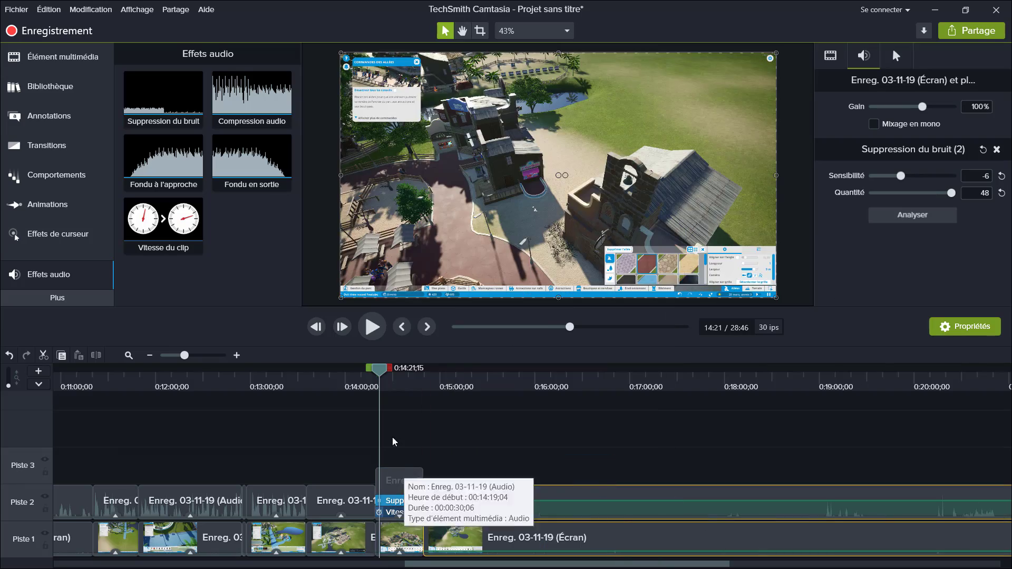
Review the footage after the sped-up segments and split both tracks at about 19:30 and at about 15:06.
{"action": "left_click_drag", "start_coordinate": [379, 371], "coordinate": [826, 404]}
{"action": "left_click", "coordinate": [374, 328]}
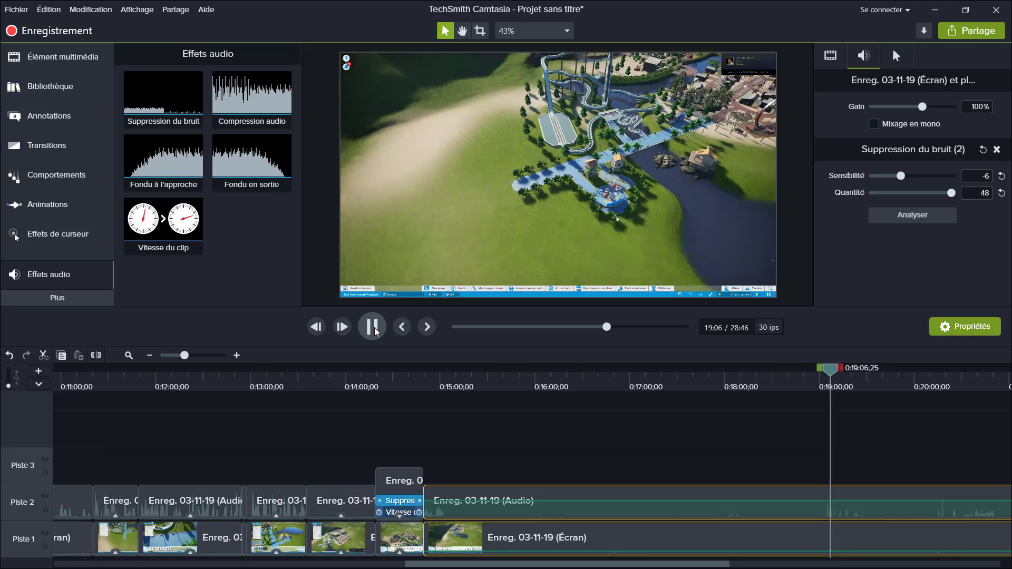
{"action": "left_click_drag", "start_coordinate": [942, 390], "coordinate": [862, 418]}
{"action": "left_click_drag", "start_coordinate": [867, 371], "coordinate": [870, 393]}
{"action": "left_click", "coordinate": [96, 356]}
{"action": "left_click", "coordinate": [595, 502]}
{"action": "left_click", "coordinate": [373, 332]}
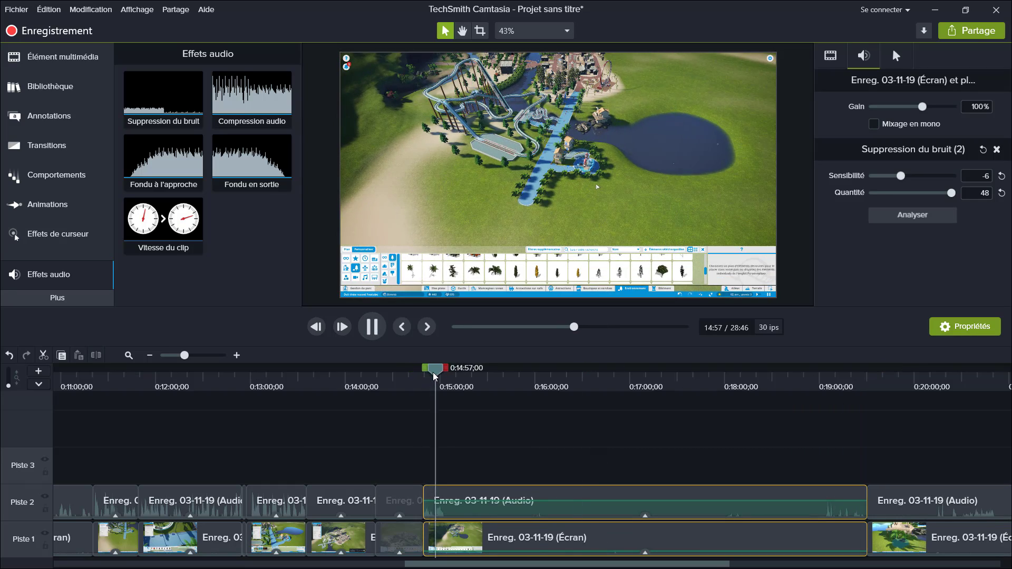
{"action": "left_click", "coordinate": [96, 356]}
Play the footage beyond the split at about 19:30 and split both tracks at 20:30;28.
{"action": "left_click_drag", "start_coordinate": [450, 370], "coordinate": [958, 425]}
{"action": "left_click", "coordinate": [370, 330]}
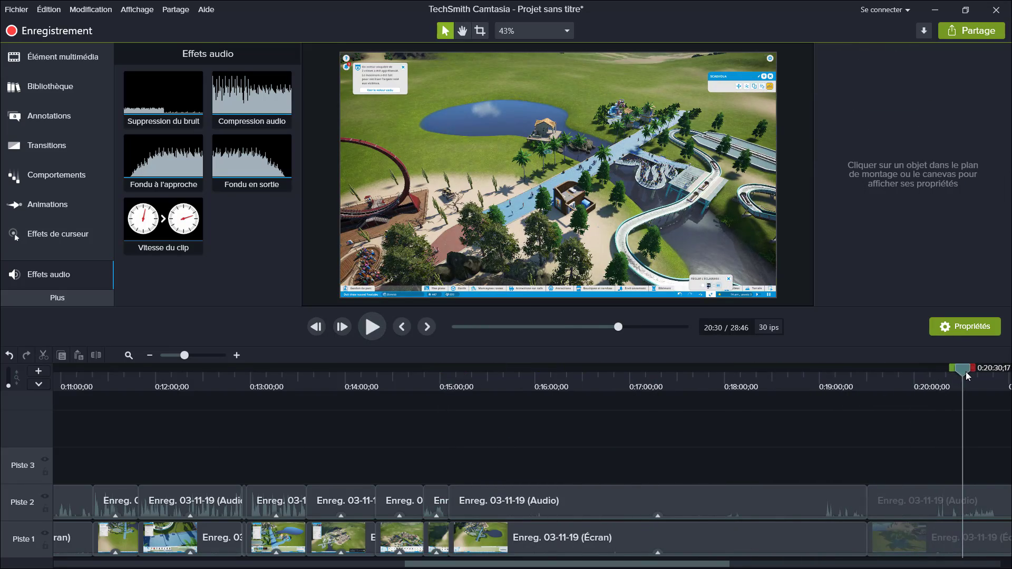
{"action": "left_click_drag", "start_coordinate": [966, 372], "coordinate": [842, 415]}
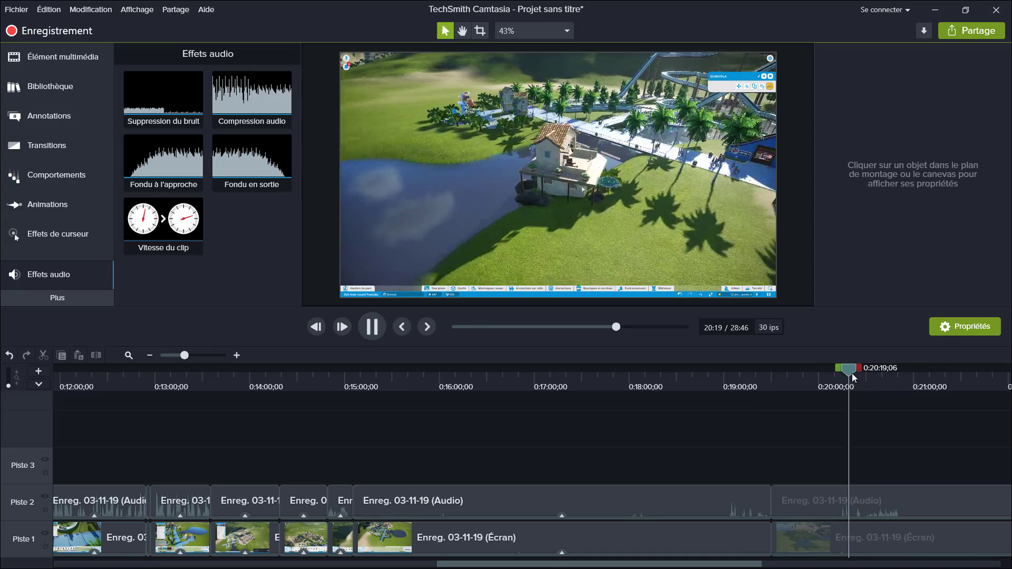
{"action": "left_click", "coordinate": [865, 379]}
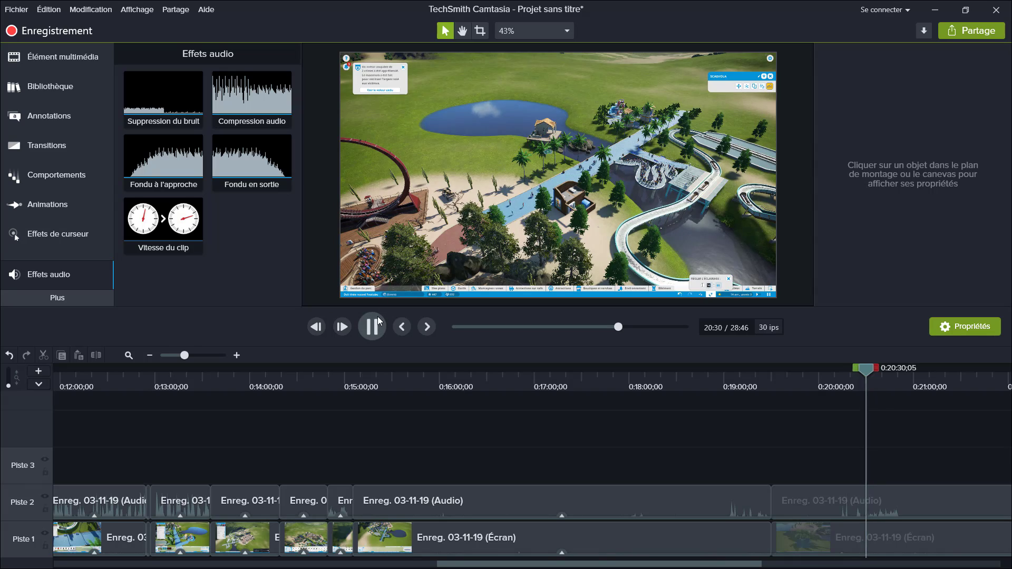
{"action": "left_click", "coordinate": [378, 322]}
{"action": "left_click", "coordinate": [867, 379]}
{"action": "left_click", "coordinate": [844, 505]}
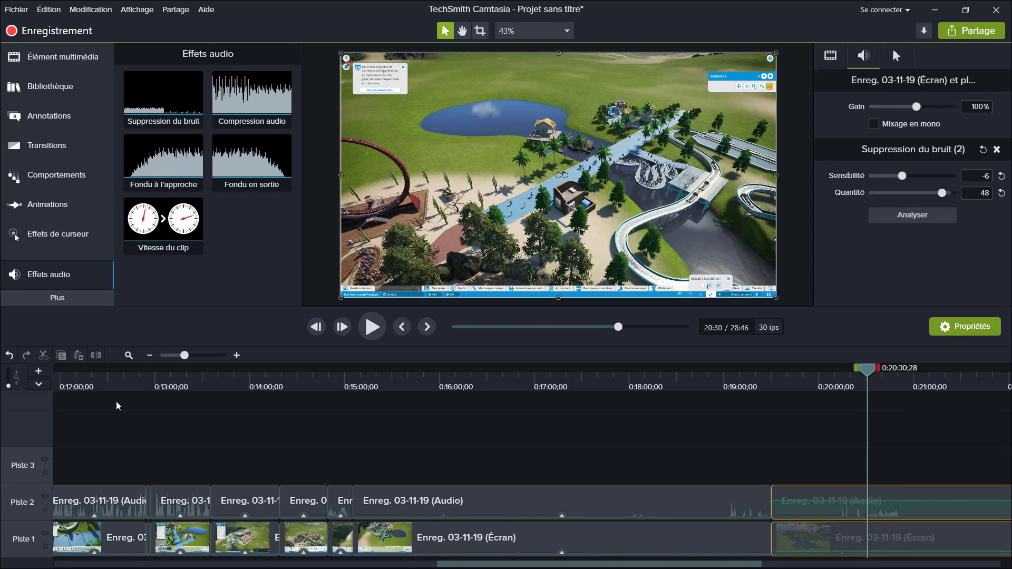
{"action": "left_click", "coordinate": [96, 356]}
Delete the two segments between about 15:06 and 20:30;28 on both tracks and close the gap.
{"action": "left_click", "coordinate": [830, 494]}
{"action": "key", "text": "Delete"}
{"action": "left_click_drag", "start_coordinate": [630, 458], "coordinate": [635, 546]}
{"action": "key", "text": "Delete"}
{"action": "left_click_drag", "start_coordinate": [917, 505], "coordinate": [403, 522]}
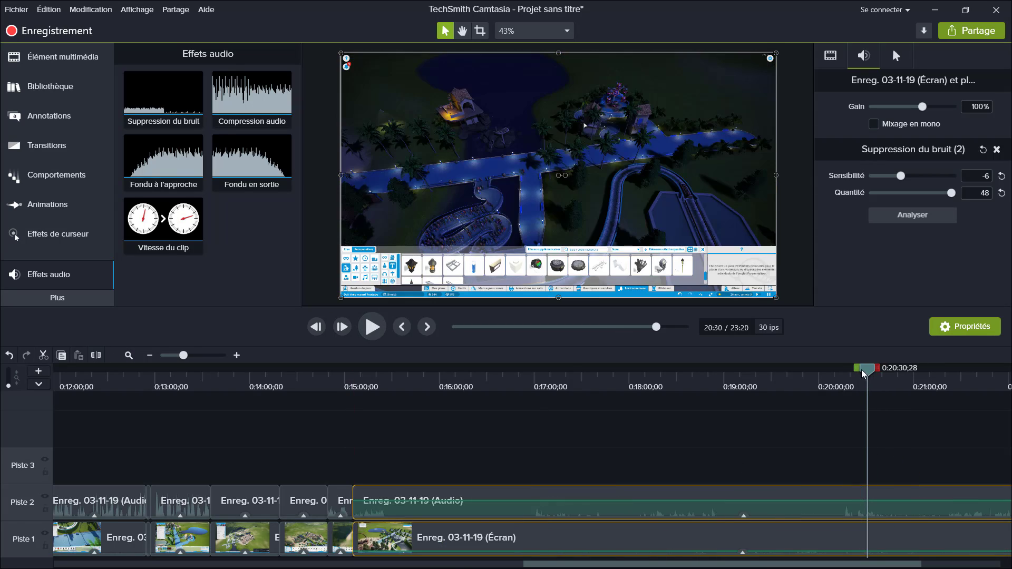
Play the recording from the join at about 15:06 and split both tracks at 15:13;00.
{"action": "left_click_drag", "start_coordinate": [863, 374], "coordinate": [353, 374]}
{"action": "left_click", "coordinate": [361, 325]}
{"action": "left_click", "coordinate": [362, 325]}
{"action": "left_click", "coordinate": [170, 355]}
{"action": "left_click", "coordinate": [194, 357]}
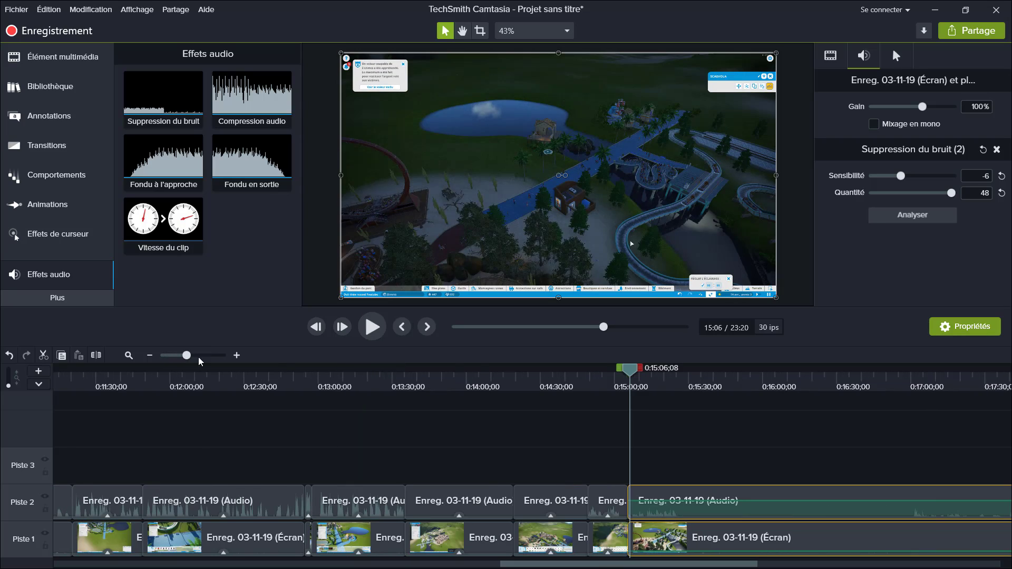
{"action": "left_click", "coordinate": [380, 329]}
{"action": "left_click", "coordinate": [200, 356]}
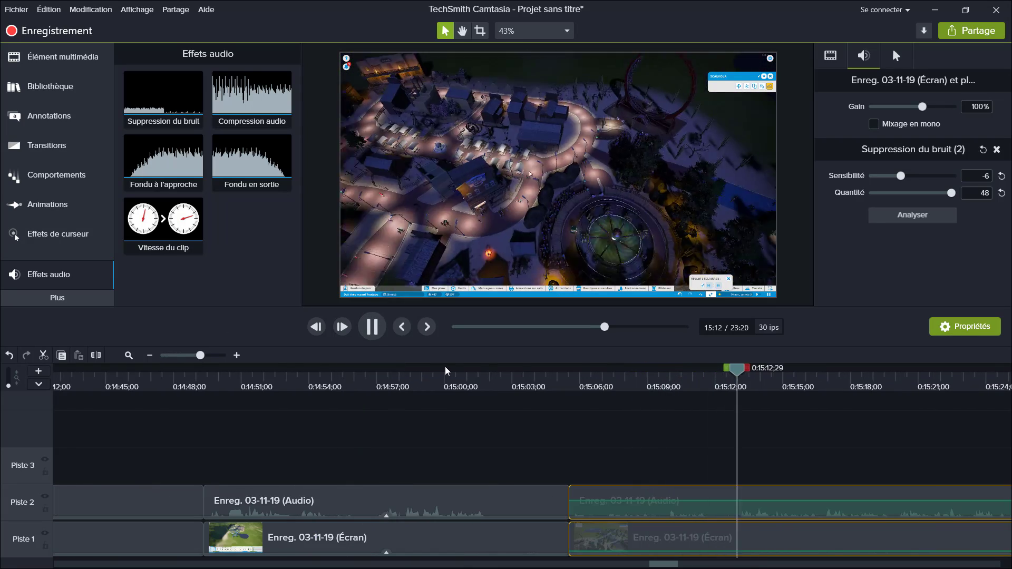
{"action": "left_click", "coordinate": [373, 327]}
{"action": "left_click_drag", "start_coordinate": [818, 369], "coordinate": [738, 369]}
{"action": "left_click_drag", "start_coordinate": [764, 454], "coordinate": [777, 538]}
{"action": "left_click", "coordinate": [96, 355]}
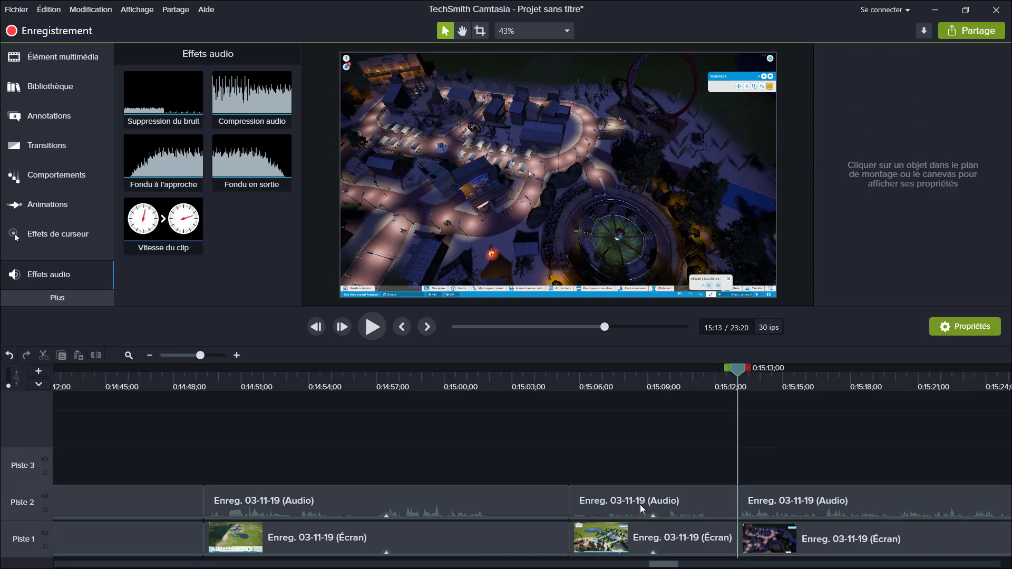
Delete the short segment between the join at about 15:06 and 15:13;00 and close the gap.
{"action": "left_click_drag", "start_coordinate": [640, 509], "coordinate": [646, 538]}
{"action": "key", "text": "Delete"}
{"action": "left_click_drag", "start_coordinate": [757, 458], "coordinate": [760, 538]}
{"action": "left_click_drag", "start_coordinate": [756, 538], "coordinate": [586, 538]}
Review the night footage after the join at about 15:05 and split both tracks at about 18:19.
{"action": "left_click_drag", "start_coordinate": [738, 369], "coordinate": [562, 369]}
{"action": "left_click", "coordinate": [368, 324]}
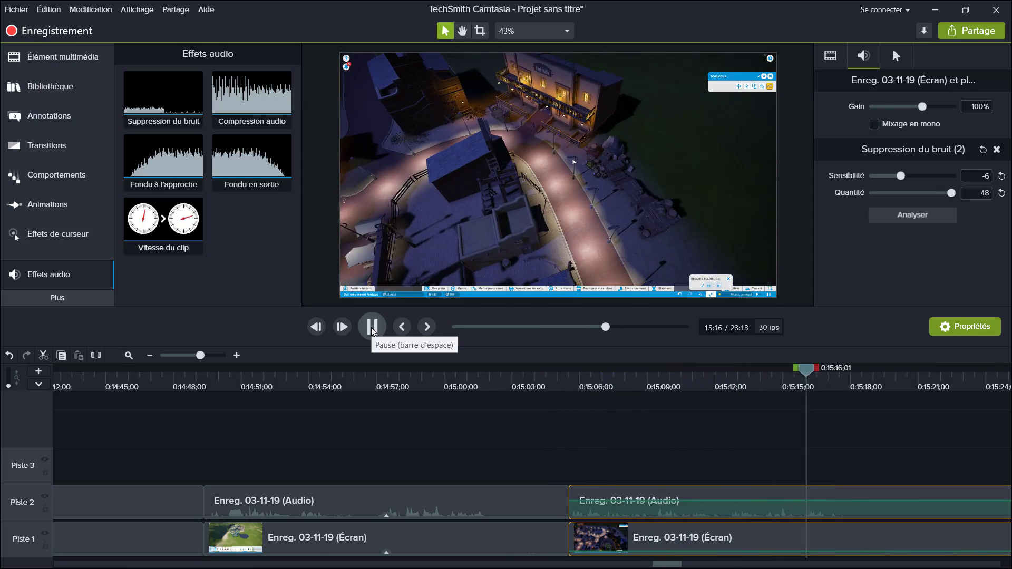
{"action": "left_click", "coordinate": [175, 355]}
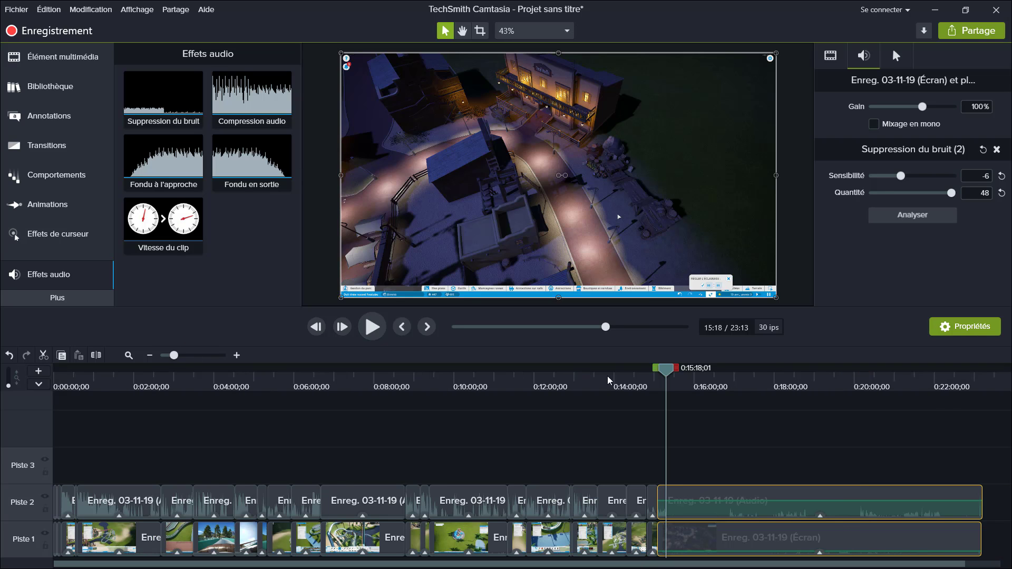
{"action": "left_click", "coordinate": [729, 377]}
{"action": "left_click", "coordinate": [371, 323]}
{"action": "left_click", "coordinate": [370, 322]}
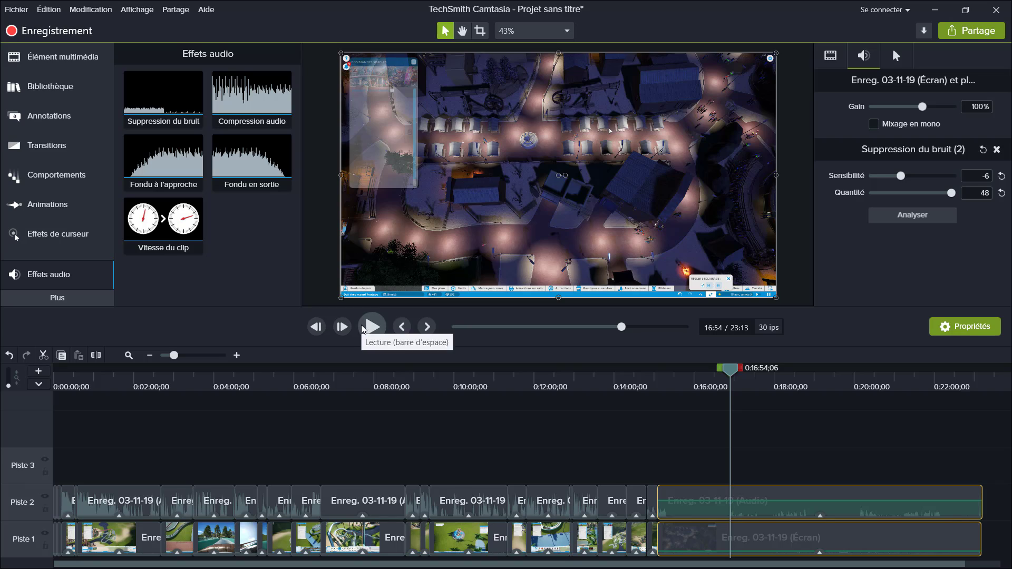
{"action": "left_click", "coordinate": [363, 330]}
{"action": "left_click_drag", "start_coordinate": [174, 356], "coordinate": [184, 356]}
{"action": "left_click", "coordinate": [655, 500]}
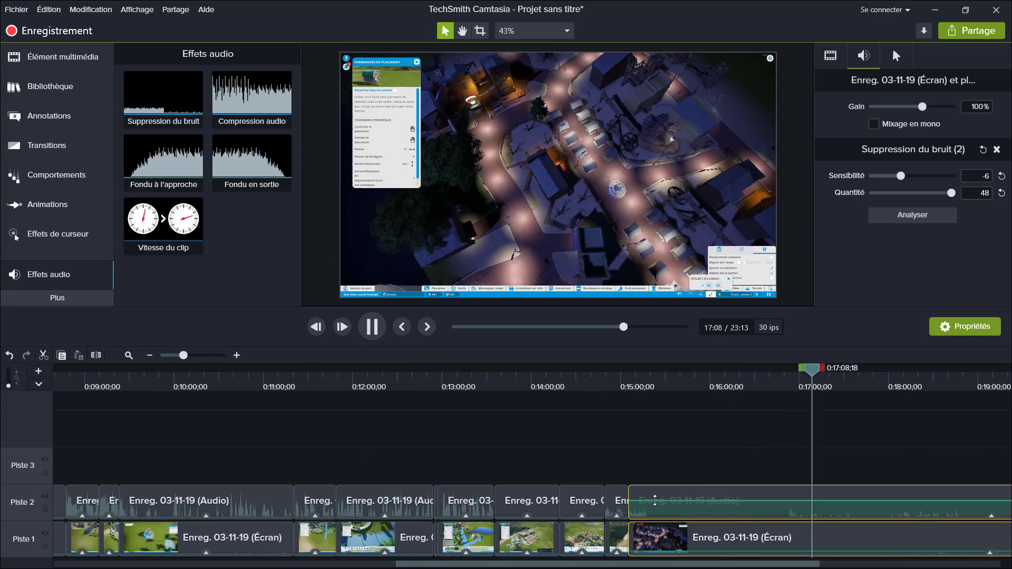
{"action": "left_click_drag", "start_coordinate": [819, 370], "coordinate": [877, 377]}
{"action": "left_click", "coordinate": [372, 327]}
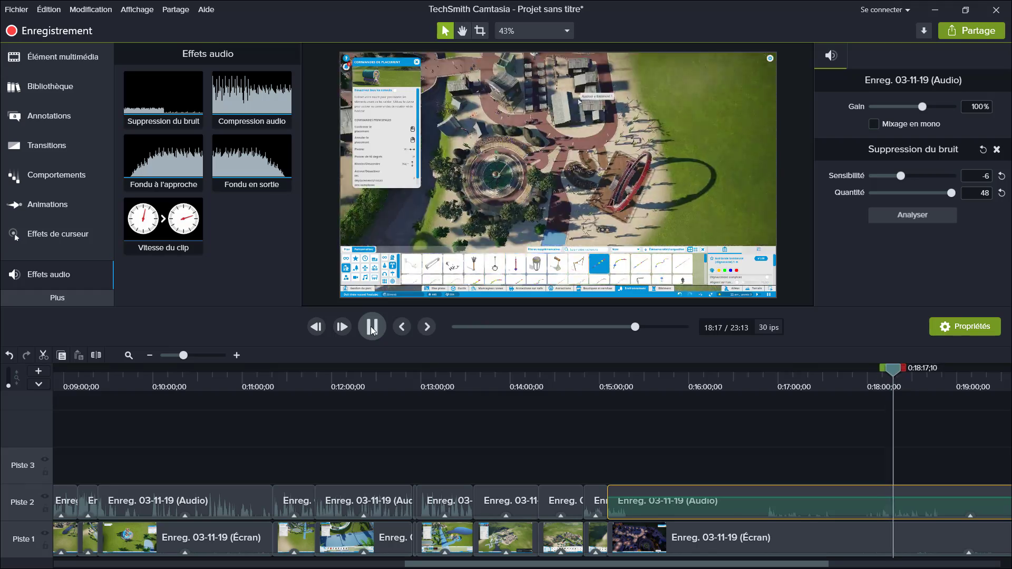
{"action": "left_click_drag", "start_coordinate": [897, 369], "coordinate": [897, 371]}
{"action": "left_click_drag", "start_coordinate": [923, 450], "coordinate": [864, 535]}
Play the opening of the night segment from the join at about 15:05 and return the playhead to that join.
{"action": "left_click", "coordinate": [781, 500]}
{"action": "left_click_drag", "start_coordinate": [897, 371], "coordinate": [609, 384]}
{"action": "left_click", "coordinate": [375, 333]}
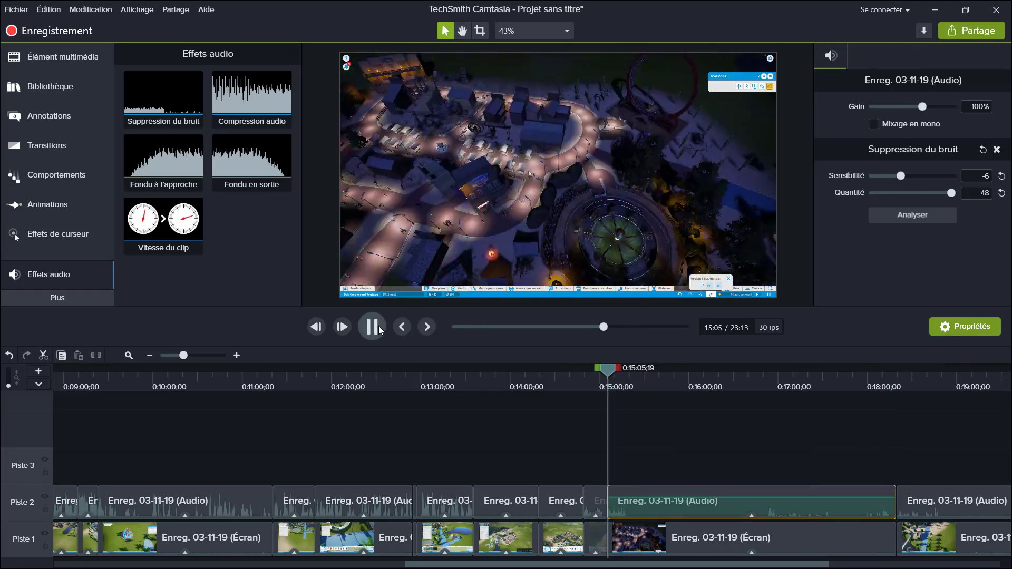
{"action": "left_click", "coordinate": [376, 337]}
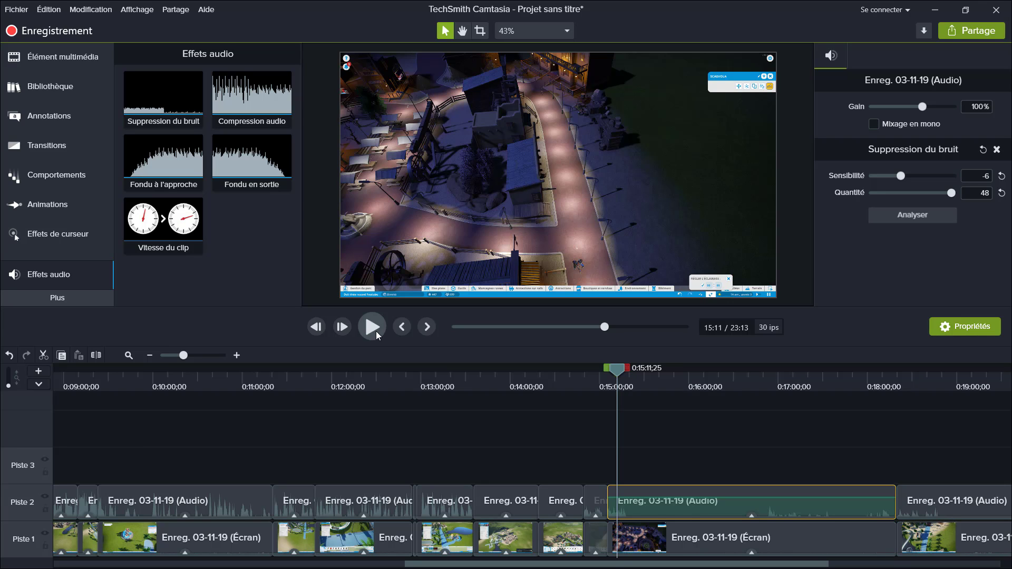
{"action": "left_click_drag", "start_coordinate": [616, 378], "coordinate": [607, 378]}
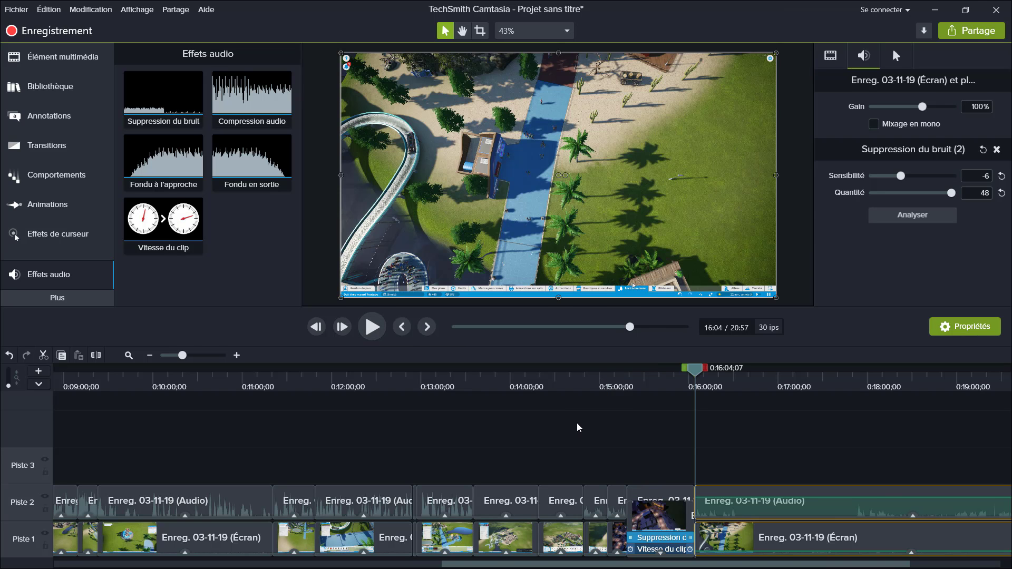
Play the daylight footage from 16:04;07 and split both tracks at 16:32;19.
{"action": "key", "text": "space"}
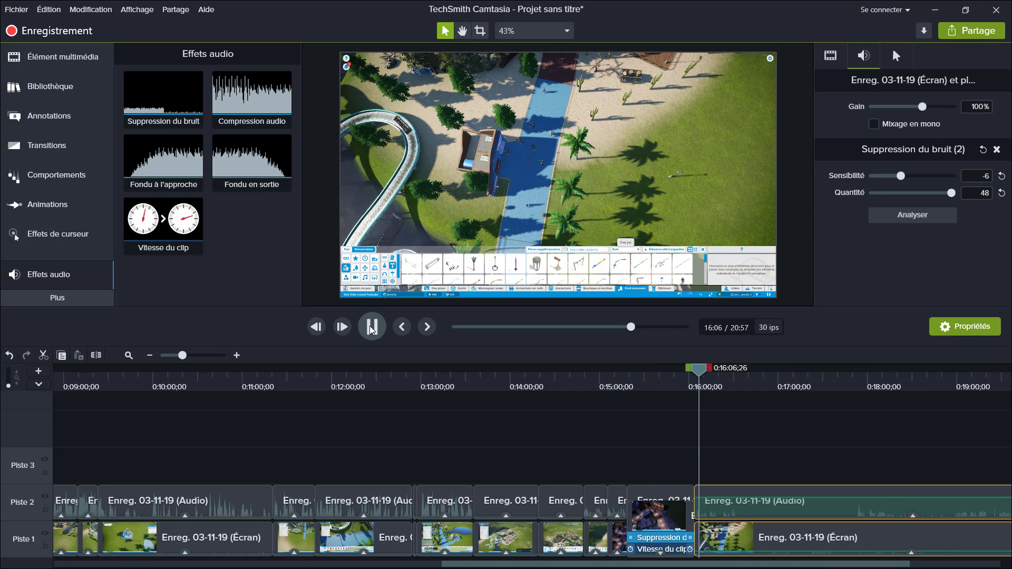
{"action": "left_click", "coordinate": [939, 8]}
{"action": "left_click", "coordinate": [408, 555]}
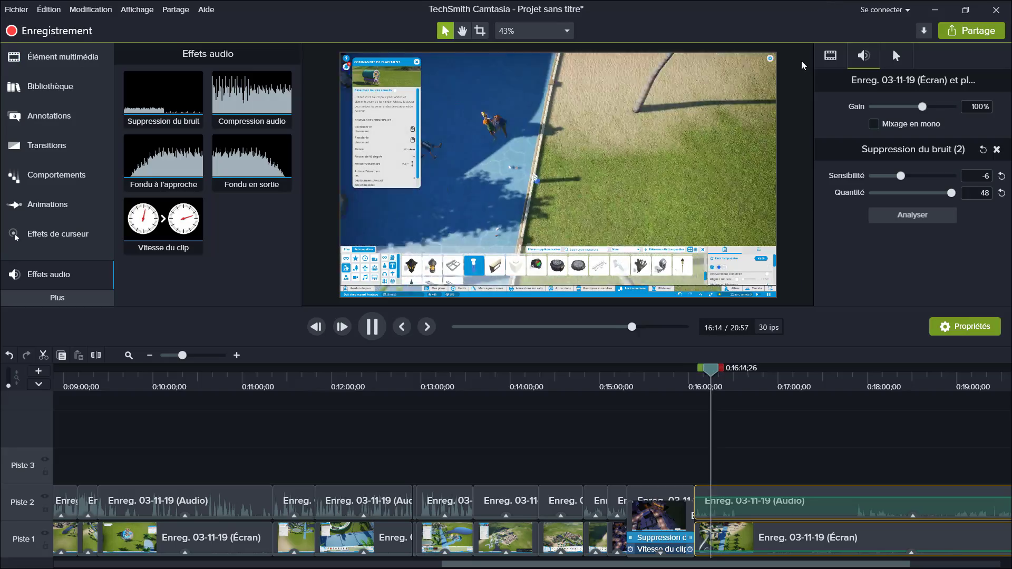
{"action": "left_click", "coordinate": [738, 378]}
{"action": "key", "text": "s"}
{"action": "left_click", "coordinate": [762, 539]}
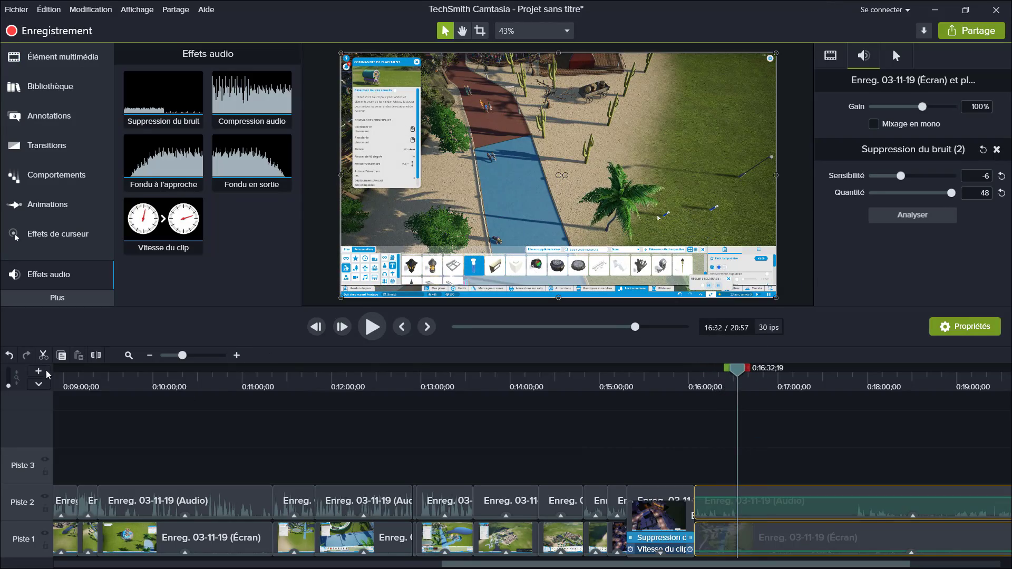
{"action": "left_click", "coordinate": [96, 355]}
Split both tracks at 17:51;07, delete the segment between 16:32;19 and that split, and close the gap.
{"action": "left_click", "coordinate": [854, 377]}
{"action": "left_click", "coordinate": [786, 542]}
{"action": "left_click", "coordinate": [96, 355]}
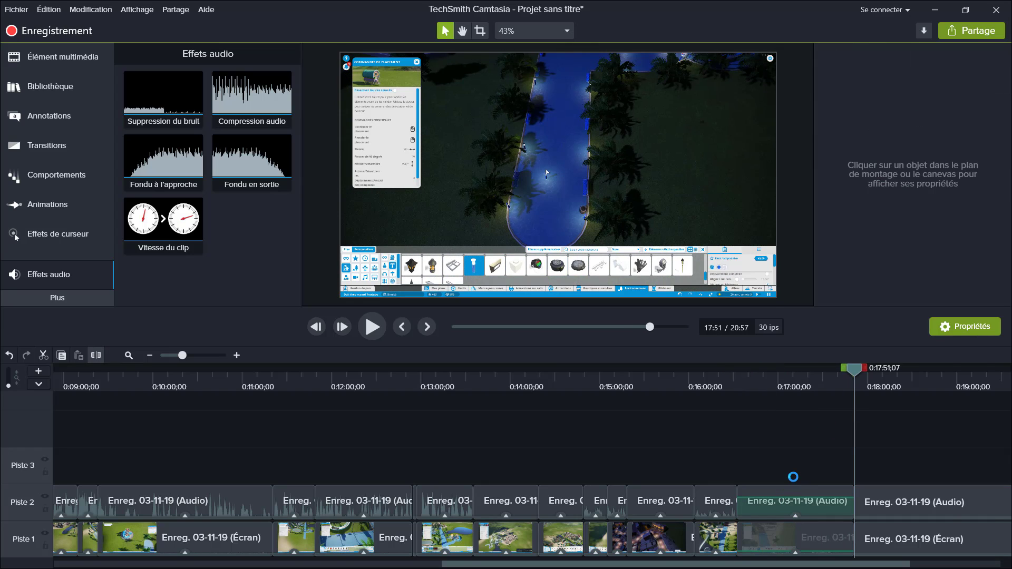
{"action": "key", "text": "Delete"}
{"action": "left_click_drag", "start_coordinate": [916, 511], "coordinate": [798, 514]}
{"action": "left_click_drag", "start_coordinate": [911, 542], "coordinate": [794, 542]}
Play the footage across the join at about 16:32 and split both tracks at 16:39;27 and 16:42;23.
{"action": "left_click", "coordinate": [737, 378]}
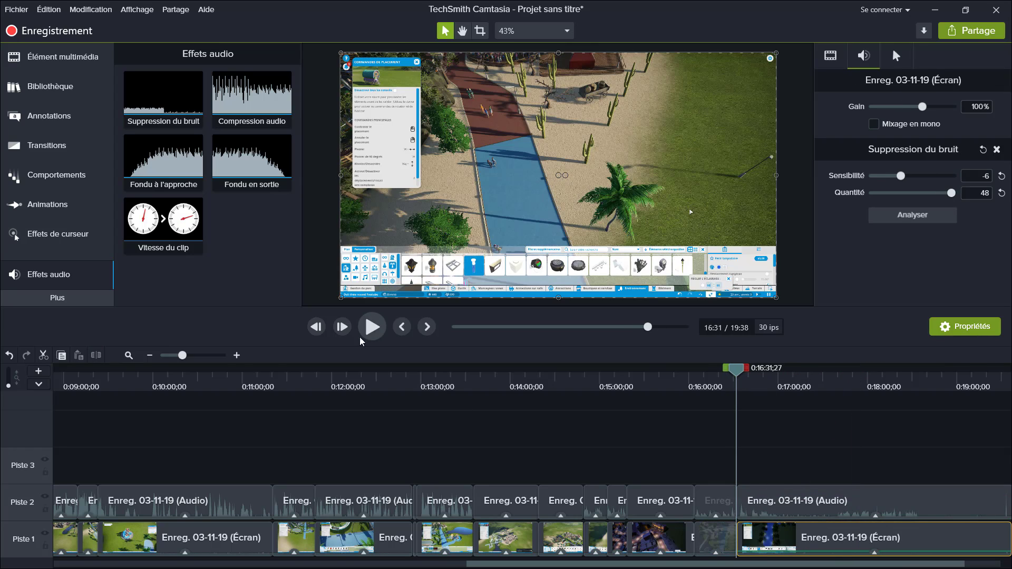
{"action": "left_click", "coordinate": [368, 332]}
{"action": "left_click", "coordinate": [161, 357]}
{"action": "left_click", "coordinate": [196, 357]}
{"action": "left_click", "coordinate": [202, 357]}
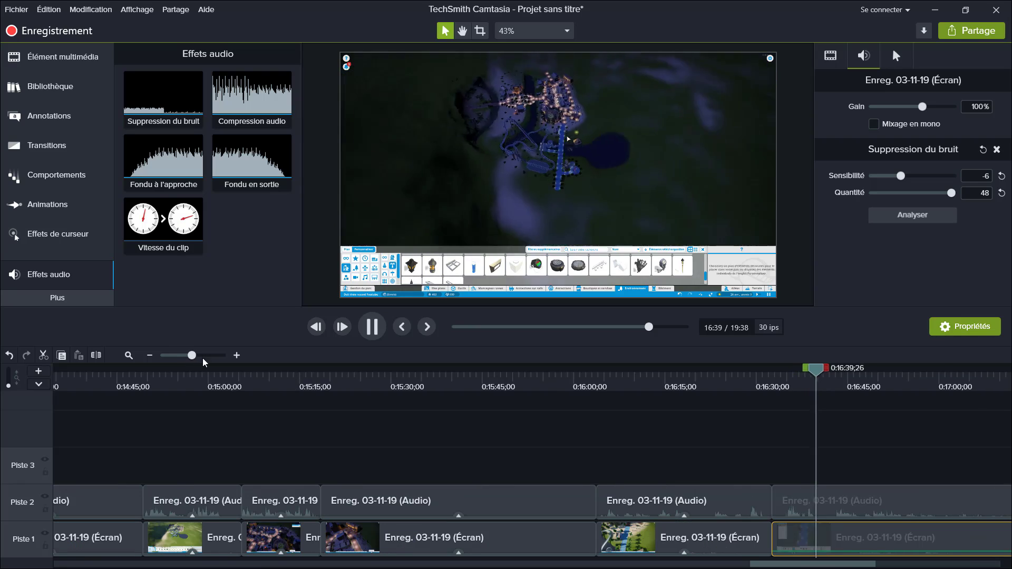
{"action": "left_click", "coordinate": [832, 375]}
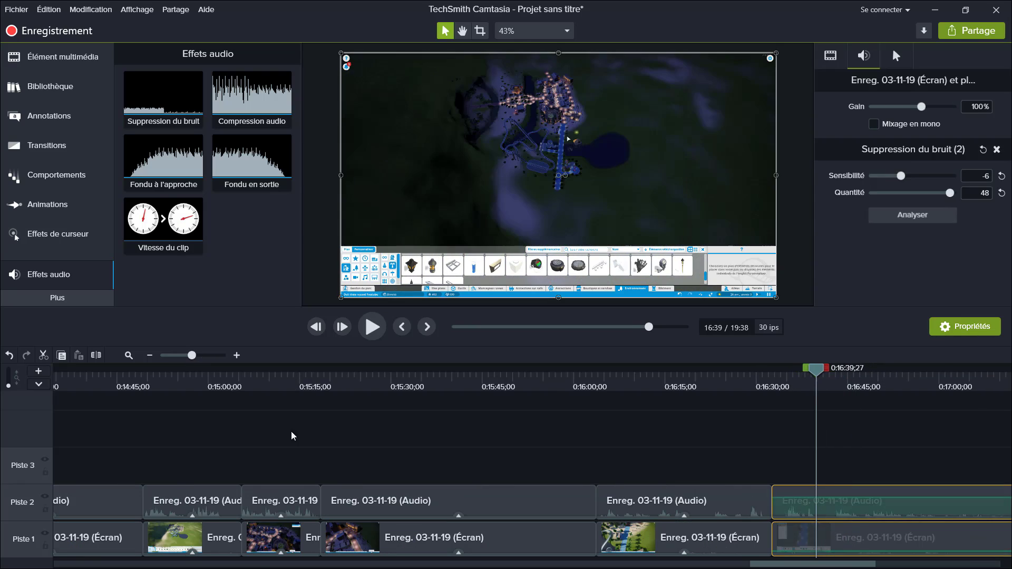
{"action": "left_click", "coordinate": [834, 390]}
{"action": "left_click", "coordinate": [96, 356]}
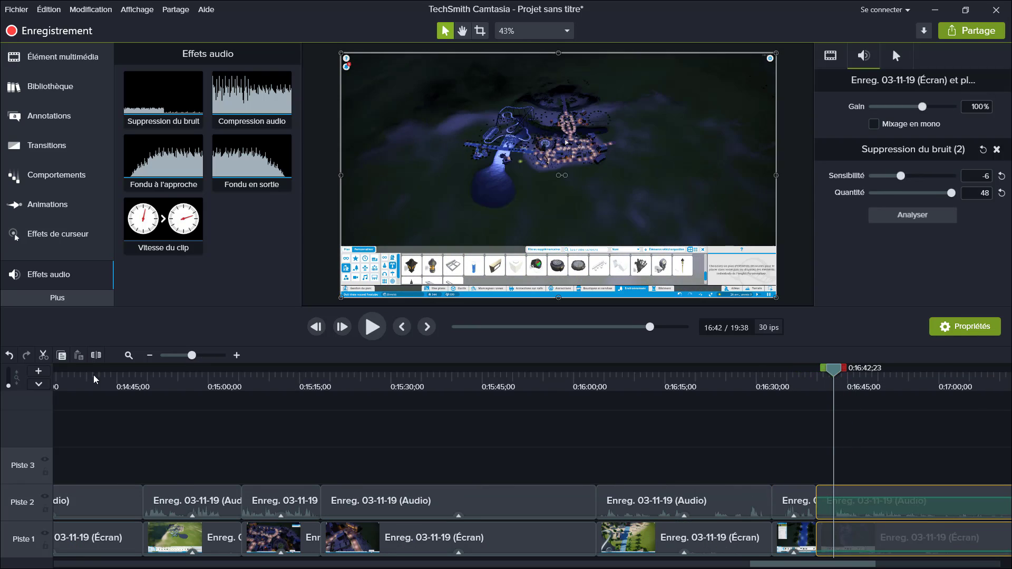
Delete the short segment between 16:39;27 and 16:42;23 on both tracks and close the gap.
{"action": "left_click_drag", "start_coordinate": [819, 472], "coordinate": [833, 548]}
{"action": "key", "text": "Delete"}
{"action": "left_click", "coordinate": [847, 510]}
{"action": "left_click", "coordinate": [850, 547], "text": "ctrl"}
{"action": "left_click", "coordinate": [835, 508]}
Review the footage around the join at about 16:40 and split both tracks at about 16:54.
{"action": "left_click_drag", "start_coordinate": [833, 371], "coordinate": [805, 372]}
{"action": "left_click", "coordinate": [372, 330]}
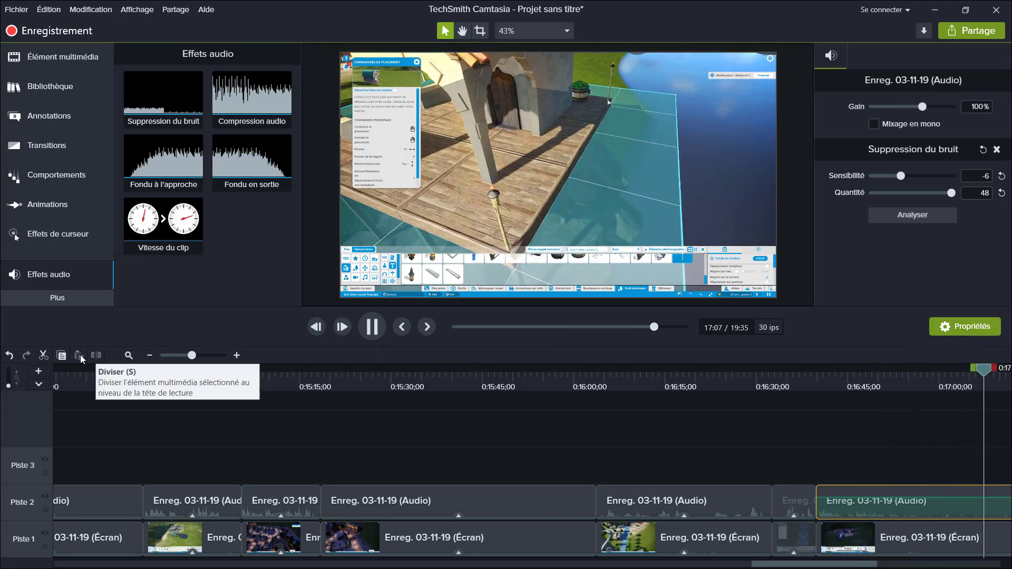
{"action": "key", "text": "space"}
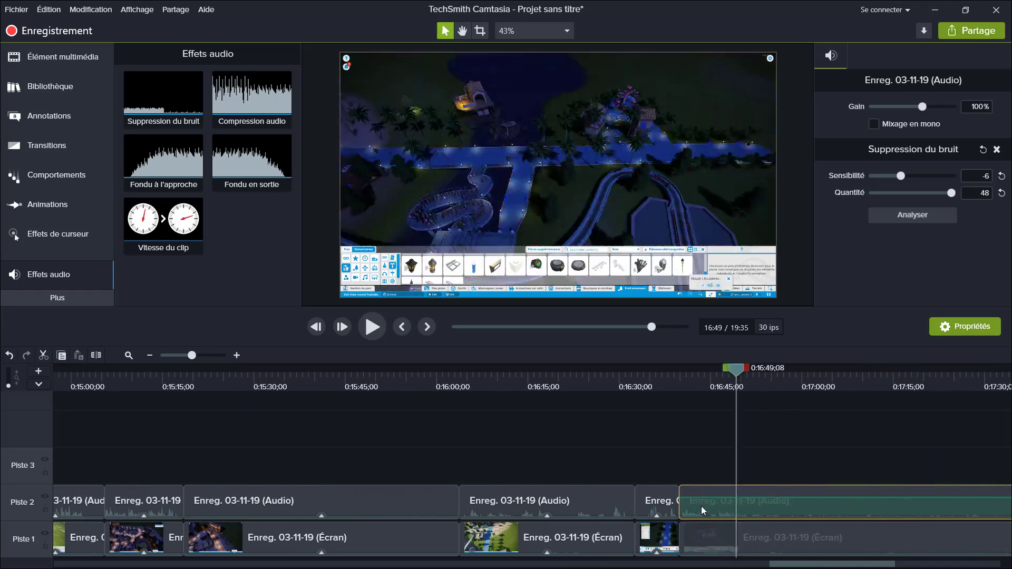
{"action": "left_click_drag", "start_coordinate": [727, 509], "coordinate": [749, 508]}
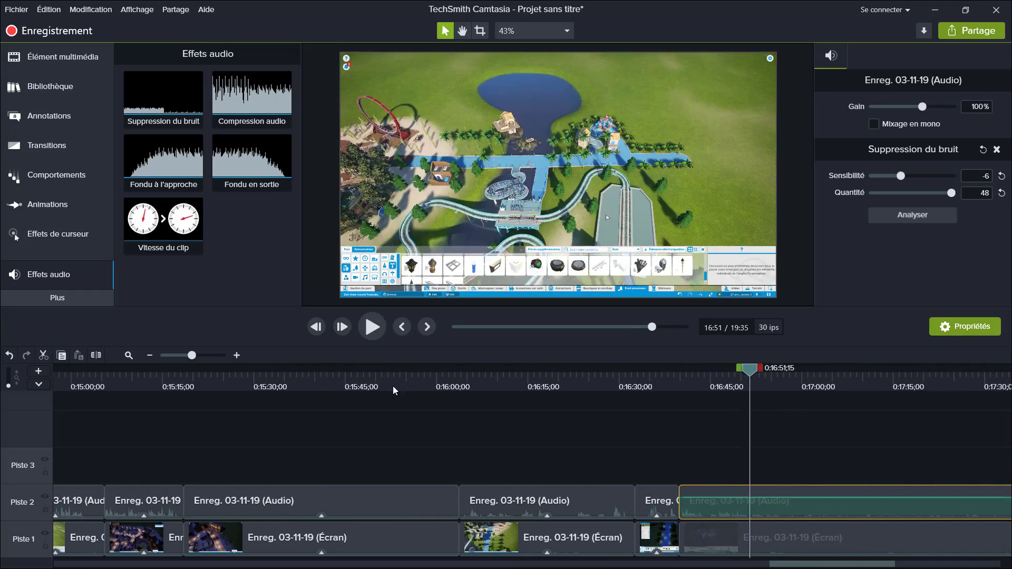
{"action": "left_click", "coordinate": [372, 327]}
{"action": "left_click", "coordinate": [372, 327]}
{"action": "key", "text": "s"}
Split both tracks again farther on, delete the segment between about 16:54 and that split, and close the gap.
{"action": "left_click", "coordinate": [369, 332]}
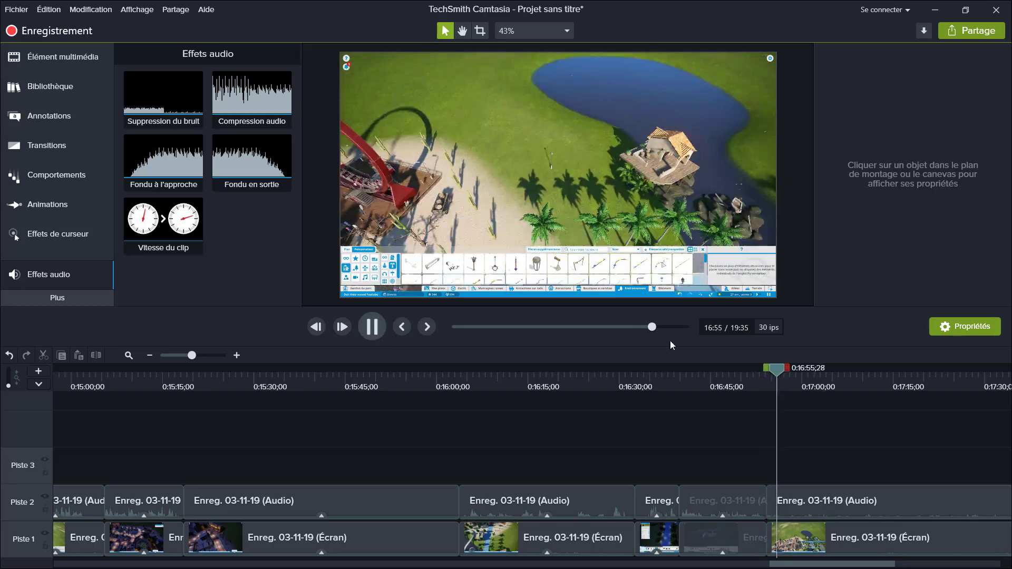
{"action": "mouse_move", "coordinate": [782, 458]}
{"action": "left_mouse_down"}
{"action": "mouse_move", "coordinate": [1000, 457]}
{"action": "mouse_move", "coordinate": [823, 456]}
{"action": "mouse_move", "coordinate": [985, 469]}
{"action": "mouse_move", "coordinate": [970, 480]}
{"action": "mouse_move", "coordinate": [1000, 479]}
{"action": "mouse_move", "coordinate": [376, 459]}
{"action": "mouse_move", "coordinate": [327, 533]}
{"action": "left_mouse_up"}
{"action": "left_click", "coordinate": [96, 355]}
{"action": "left_click_drag", "start_coordinate": [311, 455], "coordinate": [322, 532]}
{"action": "key", "text": "Delete"}
{"action": "left_click_drag", "start_coordinate": [431, 470], "coordinate": [437, 533]}
Play the remaining footage from the join at about 16:54 and move the playhead to 17:41;03.
{"action": "key", "text": "space"}
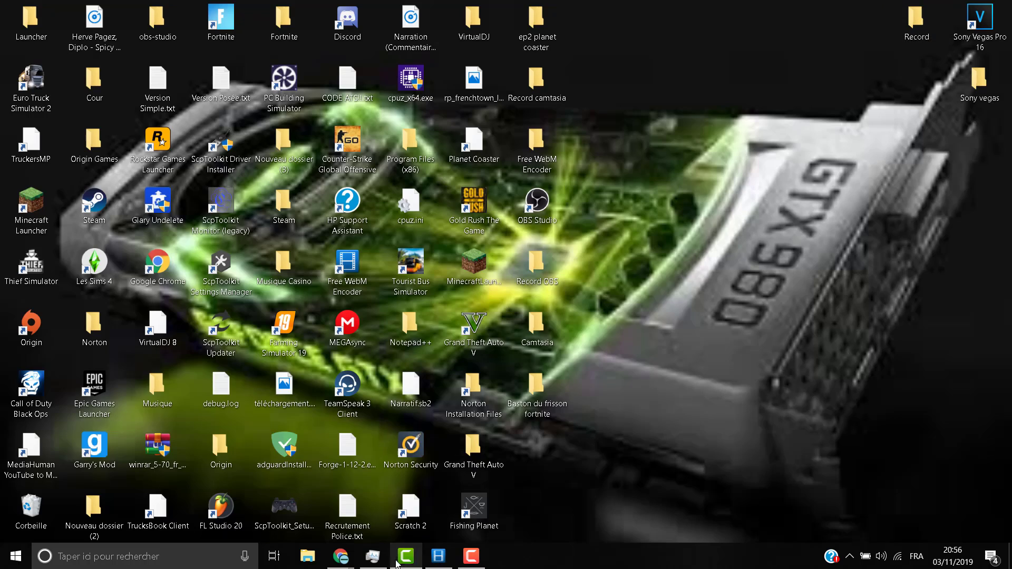
{"action": "left_click", "coordinate": [471, 556]}
{"action": "left_click", "coordinate": [406, 557]}
{"action": "left_click", "coordinate": [987, 499]}
{"action": "left_click_drag", "start_coordinate": [352, 390], "coordinate": [239, 389]}
{"action": "left_click", "coordinate": [376, 344]}
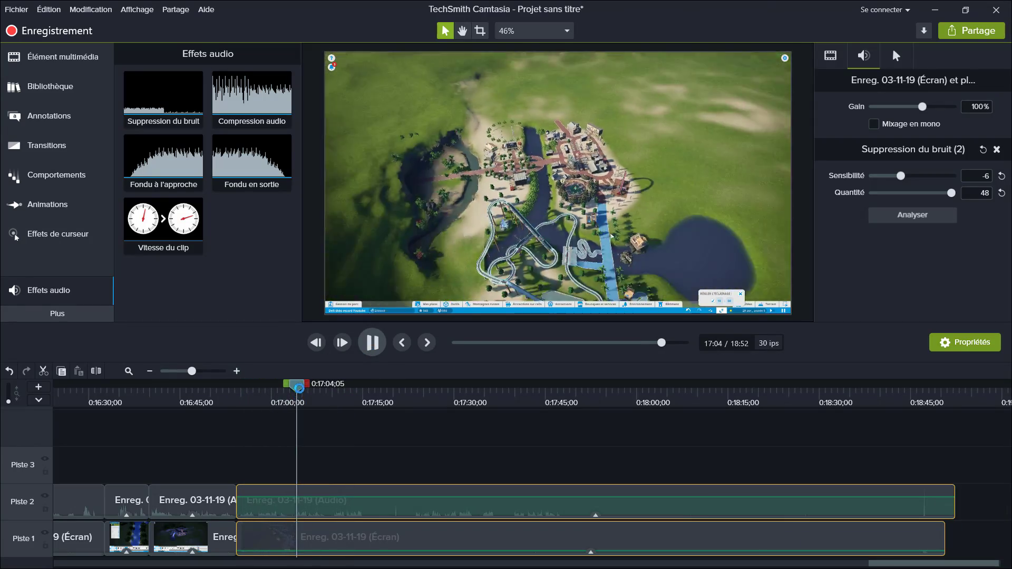
{"action": "left_click", "coordinate": [372, 343]}
{"action": "left_click", "coordinate": [521, 405]}
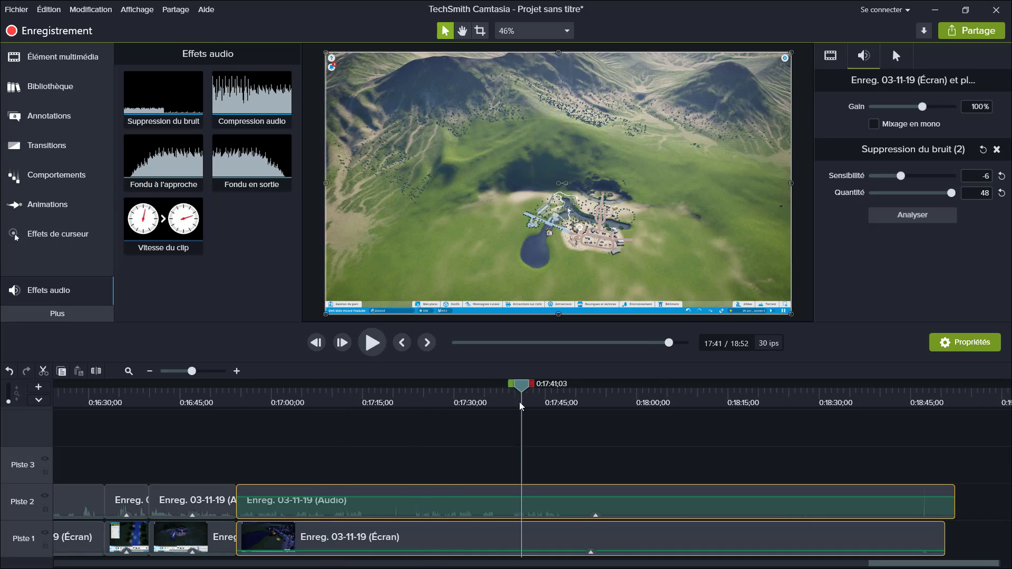